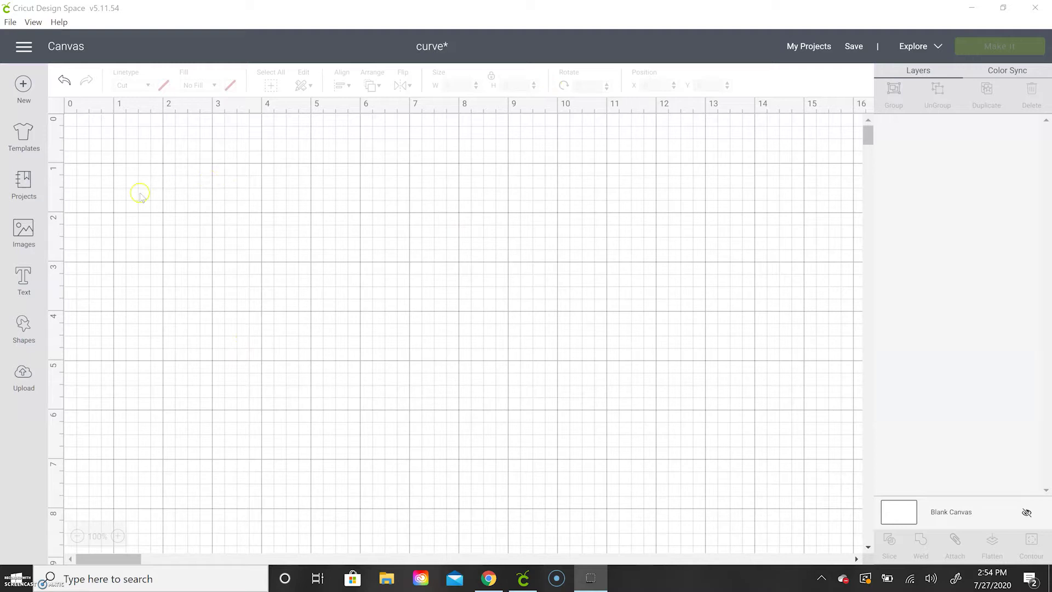
Step: Add a 'Hello' text near the top middle and set it in the A Child's Year font
left_click(23, 277)
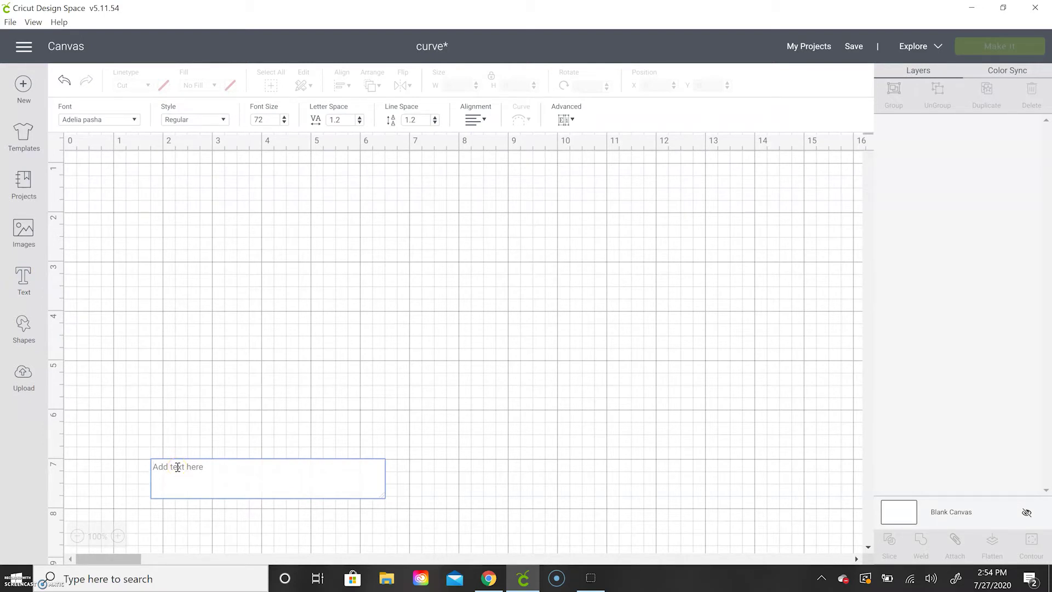
type("Hello")
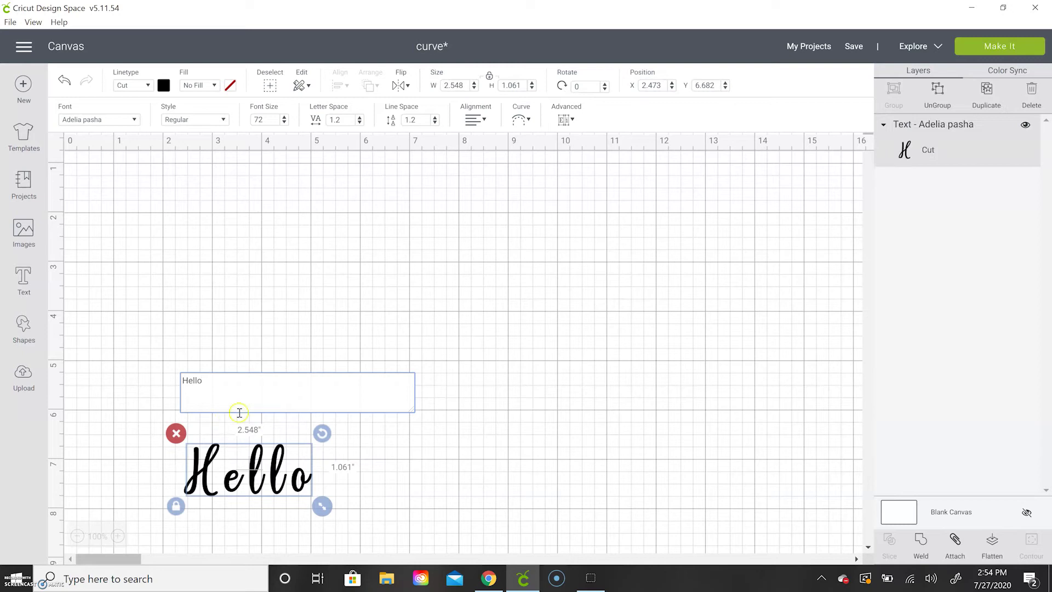
left_click_drag(282, 476, 406, 238)
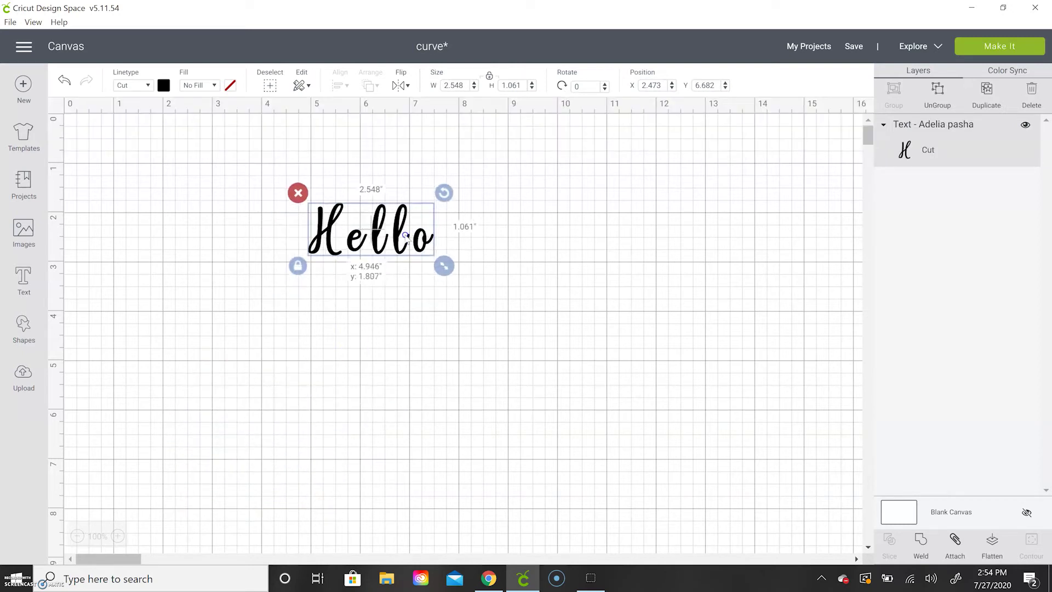
left_click(135, 121)
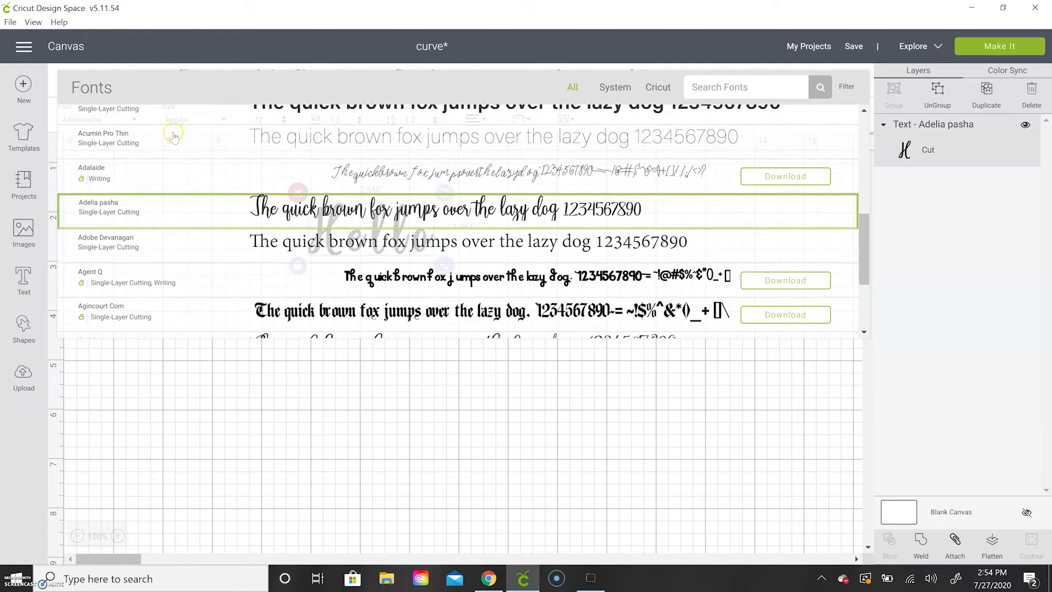
scroll(865, 152, "up", 2)
scroll(865, 152, "up", 3)
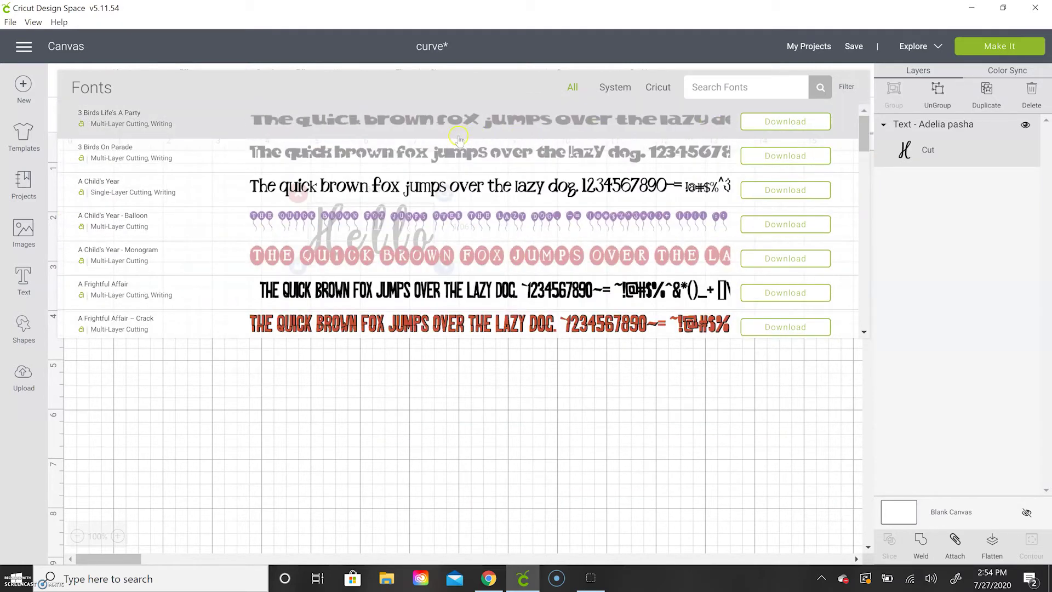
left_click(418, 192)
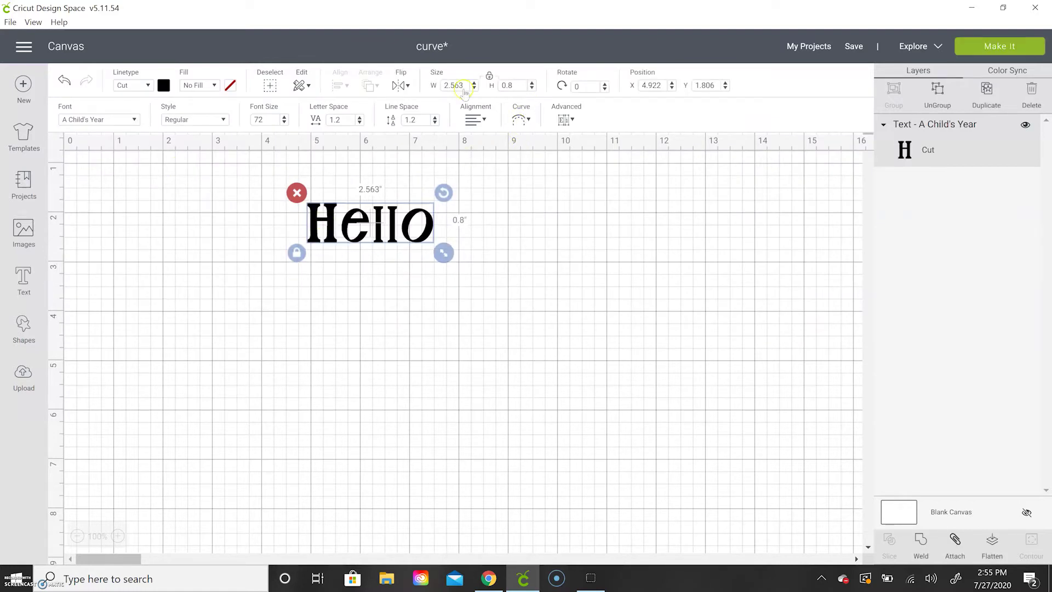
Step: Arch the block Hello with the Curve slider and tighten its letter spacing to 0.3
left_click(526, 120)
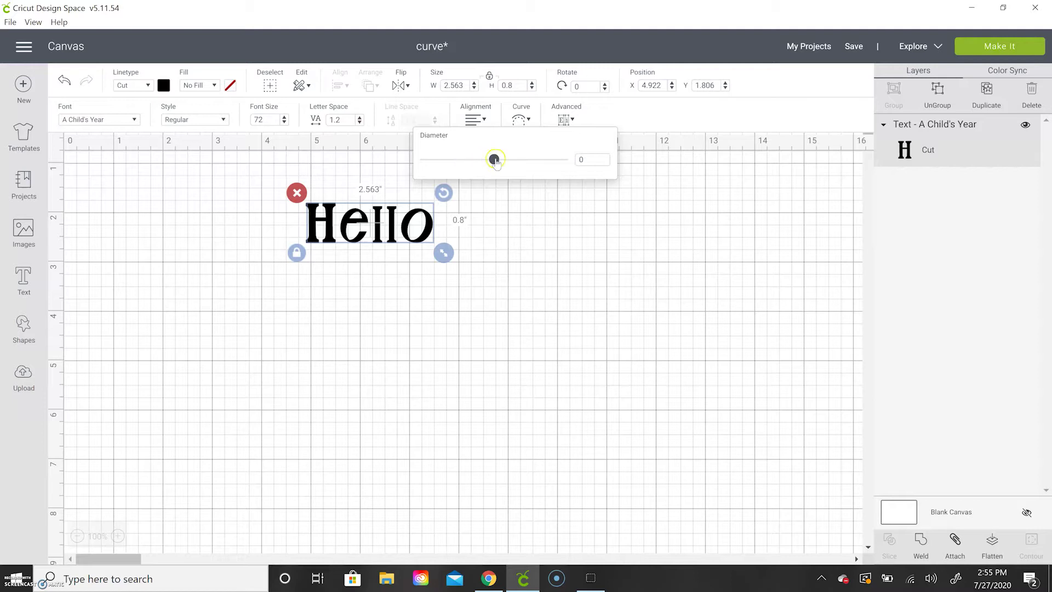
left_click_drag(494, 159, 543, 170)
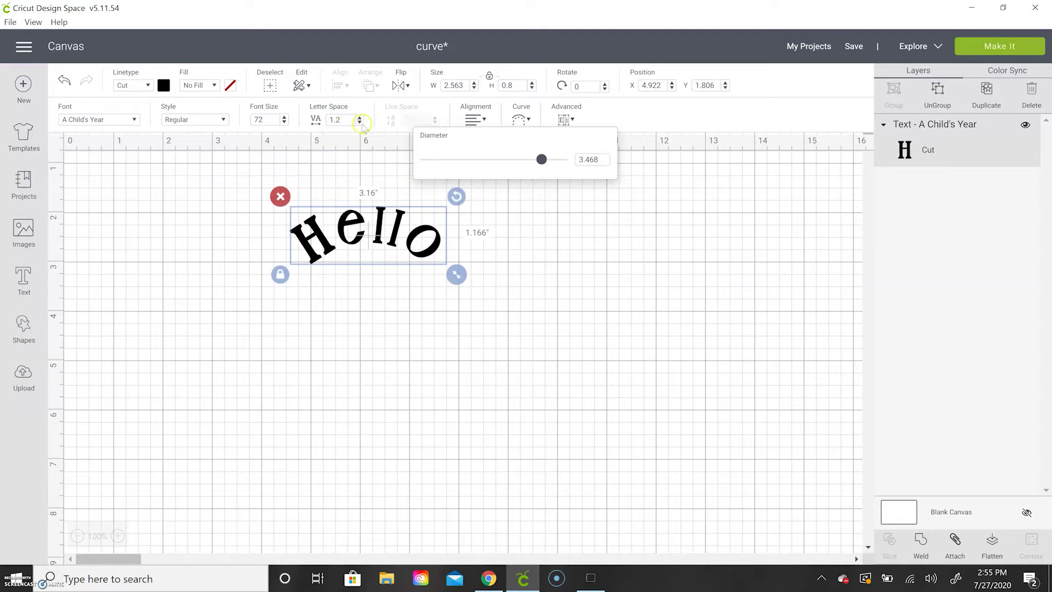
left_click(360, 123)
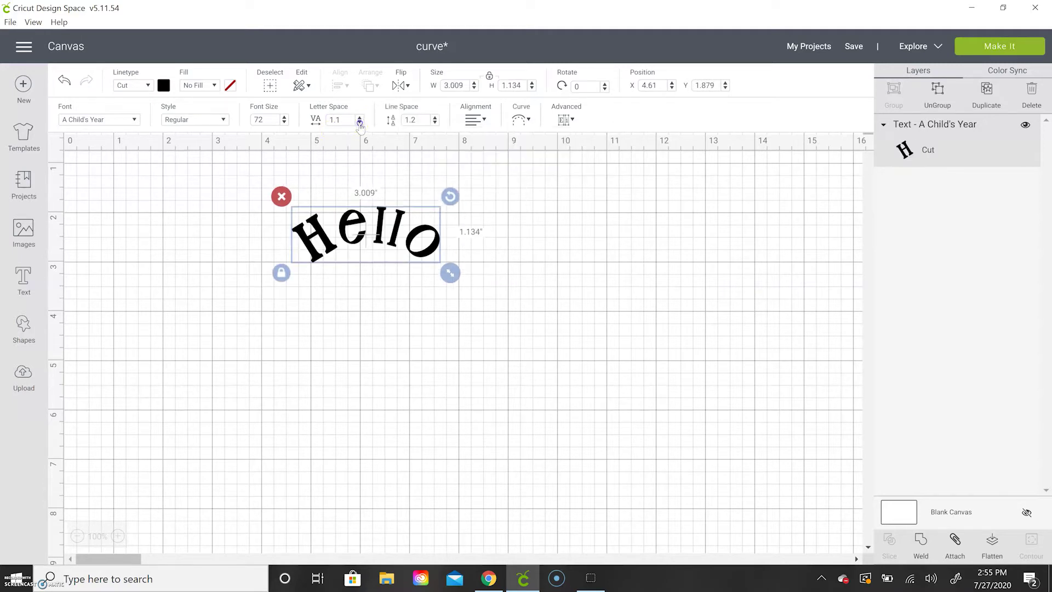
left_click(359, 123)
left_click(359, 123)
left_click(359, 122)
left_click(359, 123)
left_click(360, 122)
left_click(360, 123)
left_click(359, 123)
left_click(359, 122)
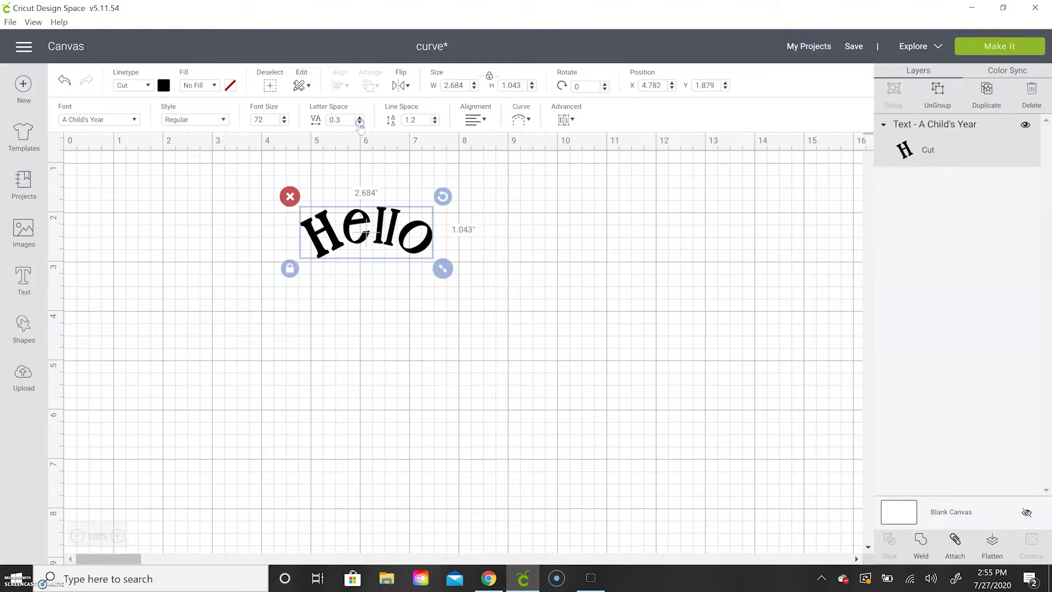
Step: Re-curve Hello to a 3.401 diameter, attach it as one group, and shift it right
left_click(521, 119)
left_click_drag(511, 159, 540, 159)
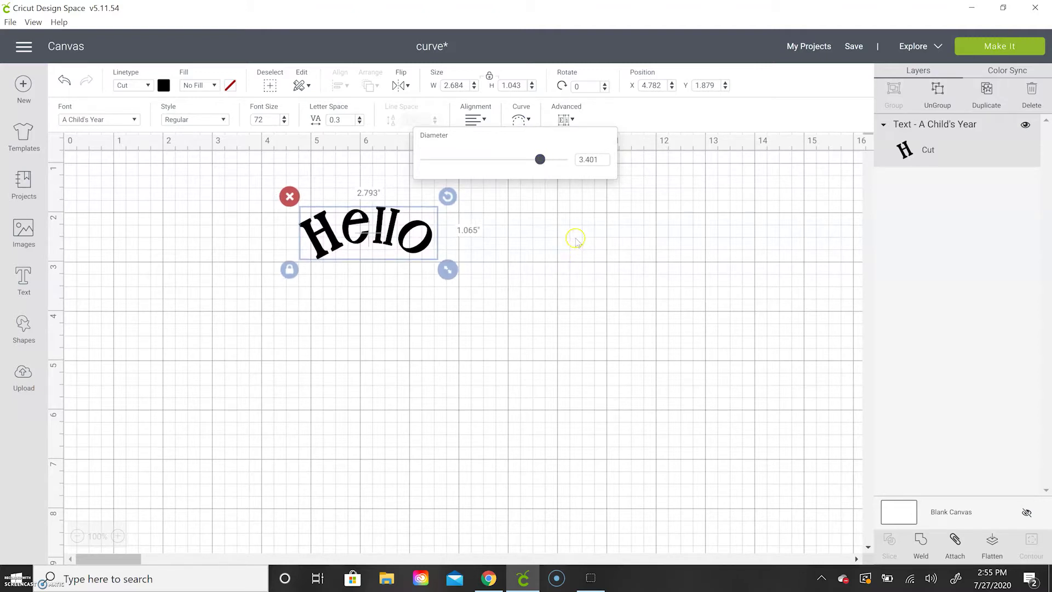
left_click(531, 237)
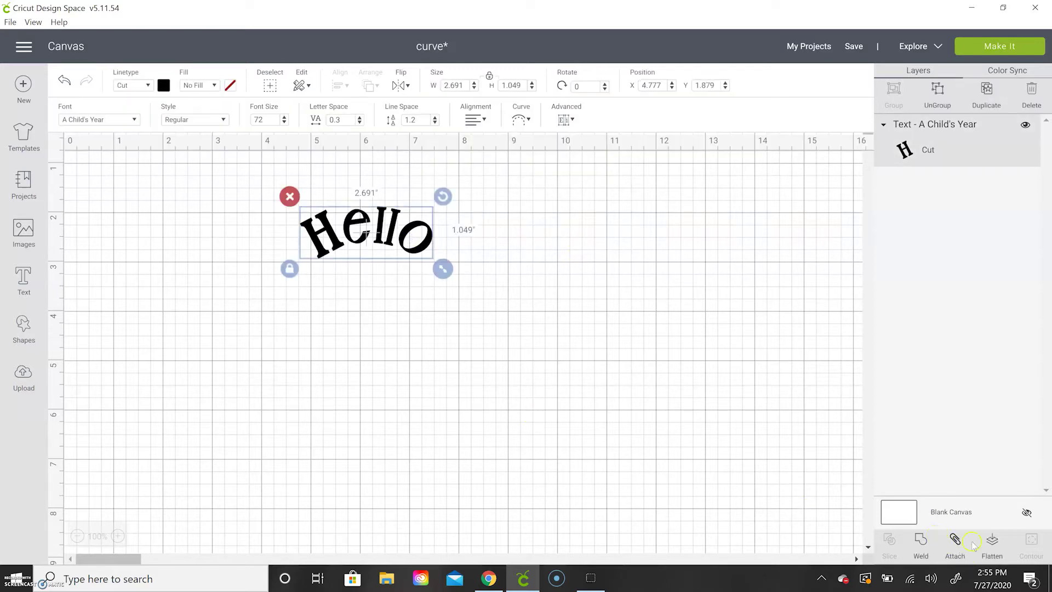
left_click(956, 542)
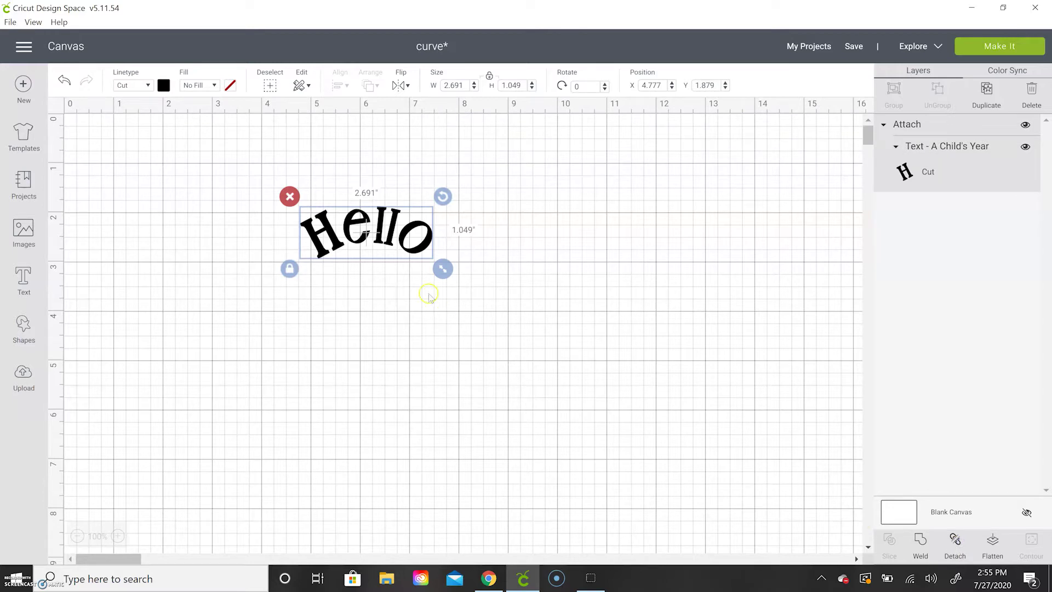
left_click_drag(415, 236, 535, 215)
Step: Add a second 'Hello' at the left middle in the Agrish script font
left_click(439, 322)
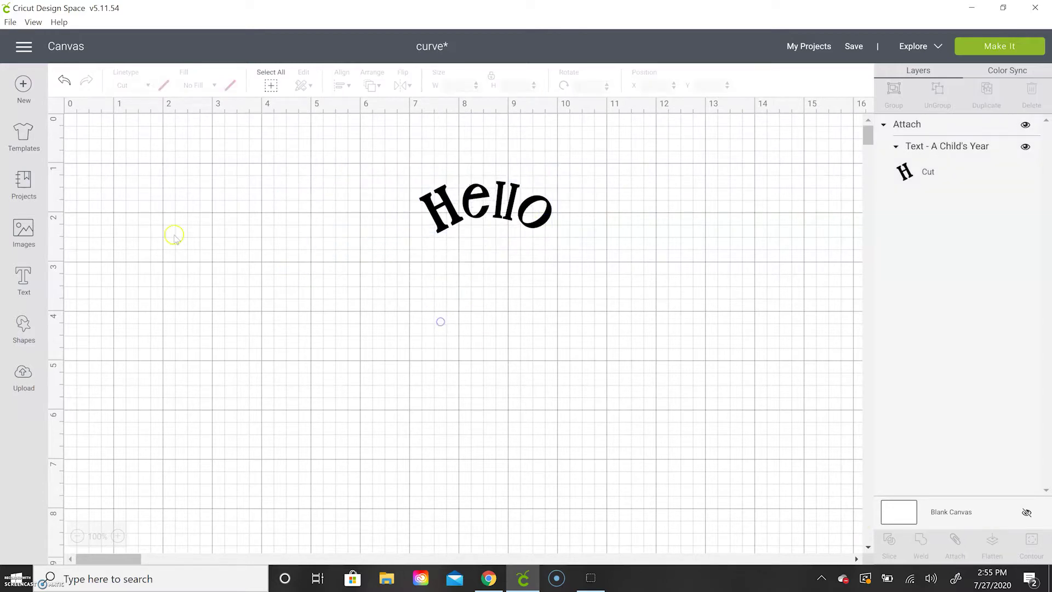
left_click(22, 277)
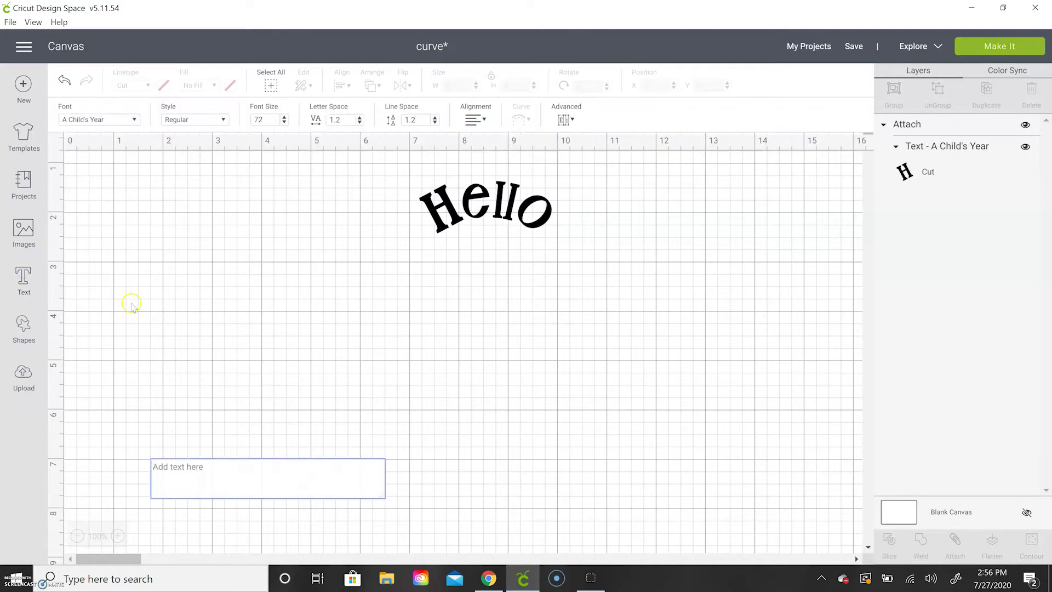
type("Hello")
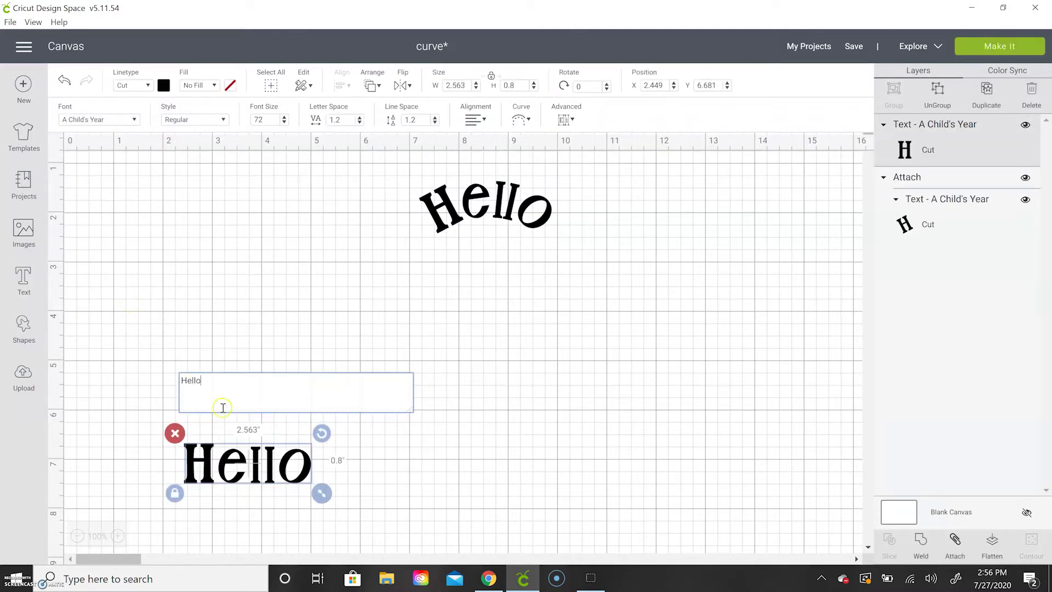
left_click(264, 468)
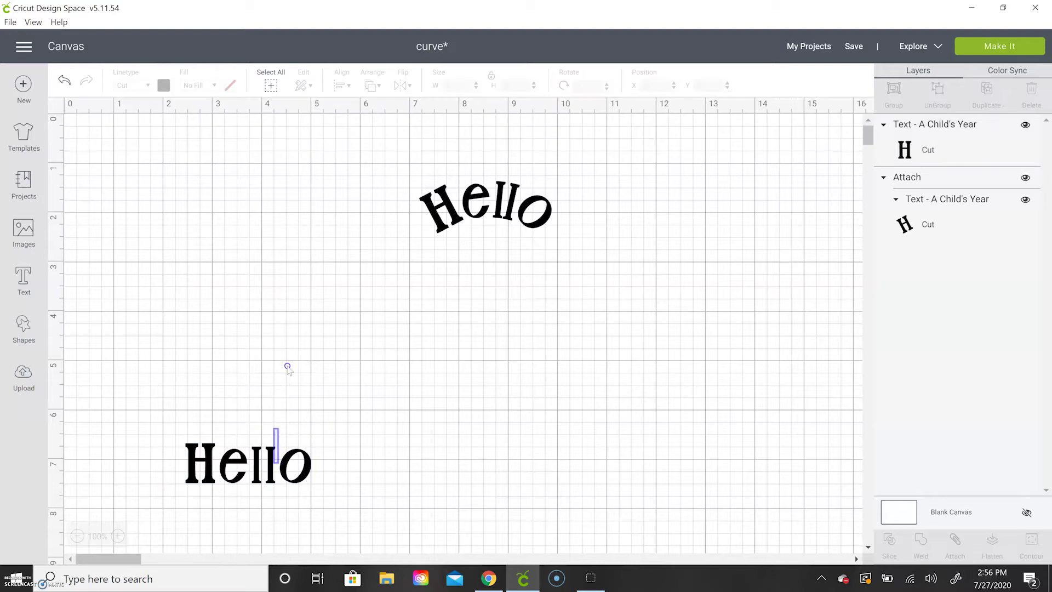
left_click_drag(297, 466, 311, 281)
left_click(134, 120)
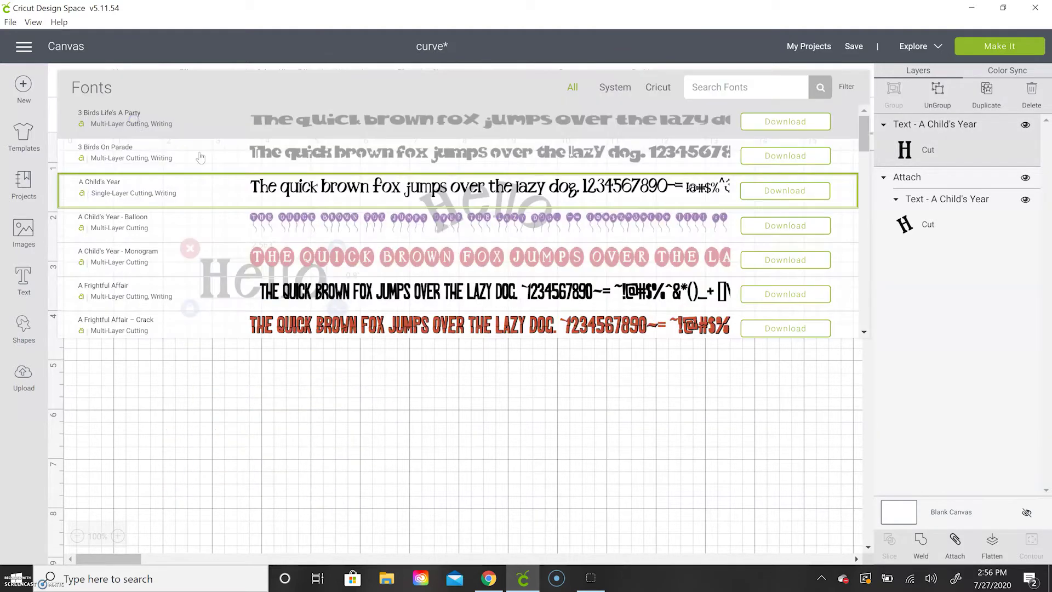
scroll(335, 287, "down", 4)
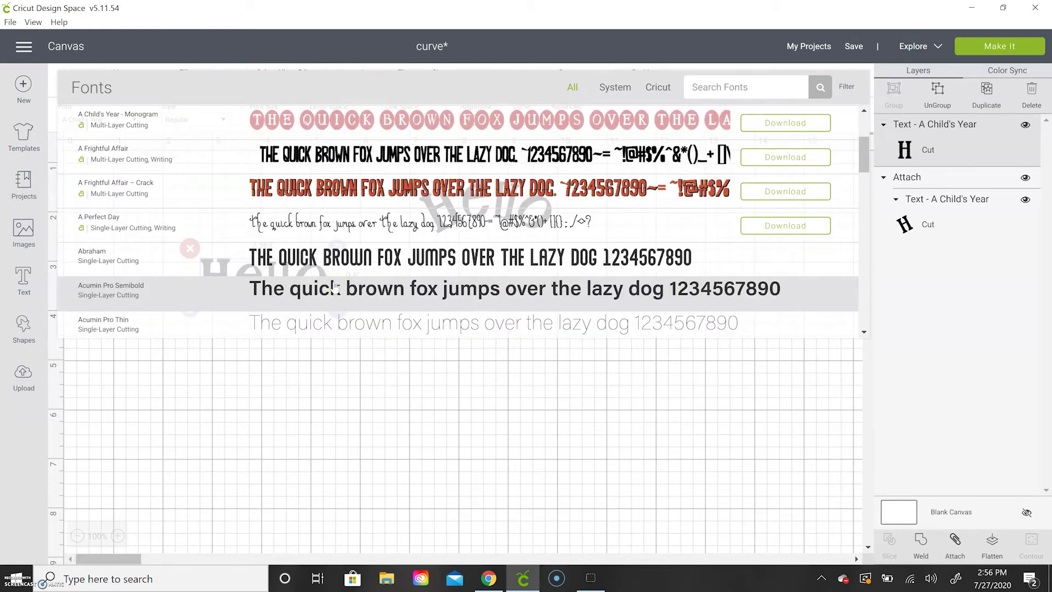
scroll(329, 273, "down", 5)
left_click(301, 241)
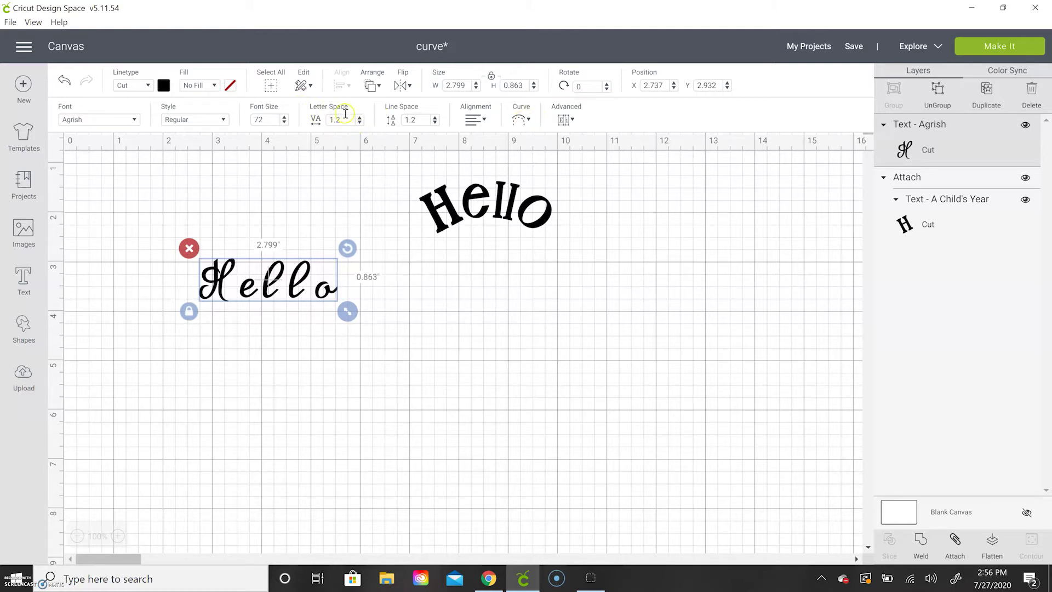
Step: Lower the script Hello's letter spacing to -0.2
left_click(359, 123)
left_click(359, 122)
left_click(359, 123)
left_click(360, 122)
left_click(359, 123)
left_click(359, 123)
left_click(359, 123)
left_click(359, 122)
left_click(359, 122)
left_click(360, 123)
left_click(359, 123)
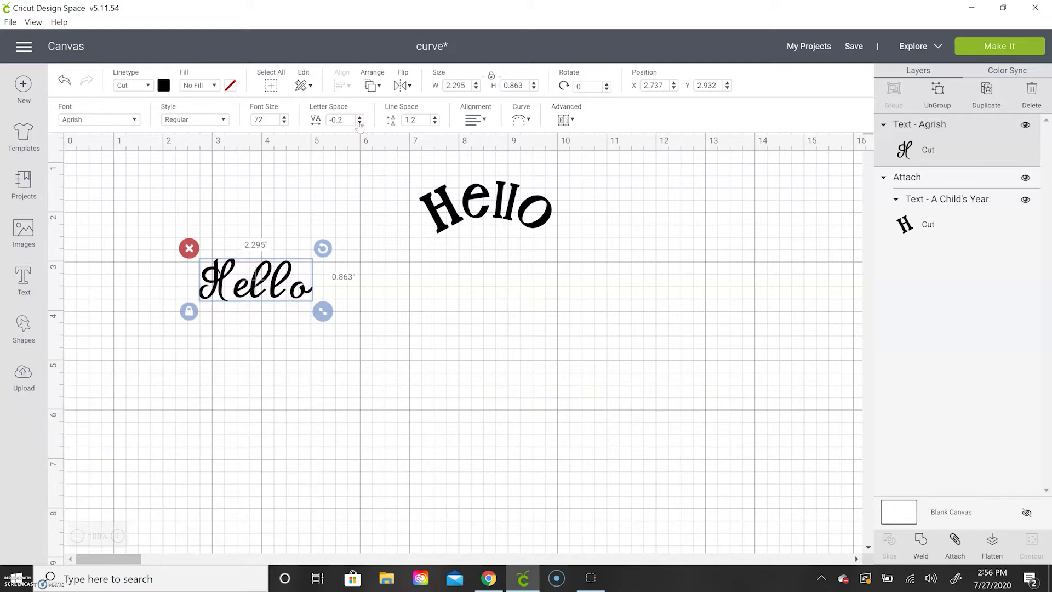
left_click(351, 209)
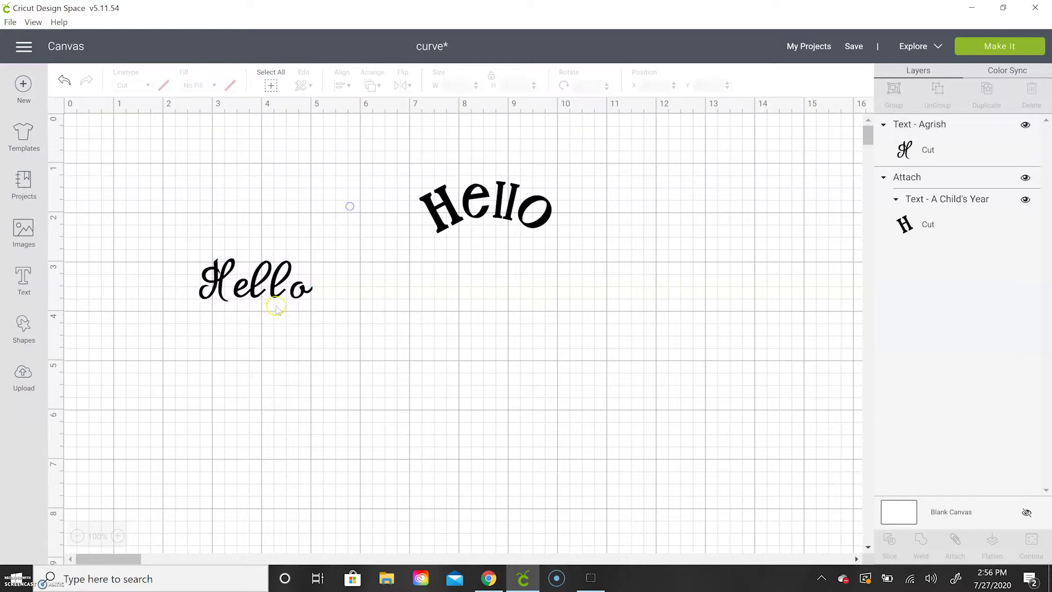
left_click(280, 300)
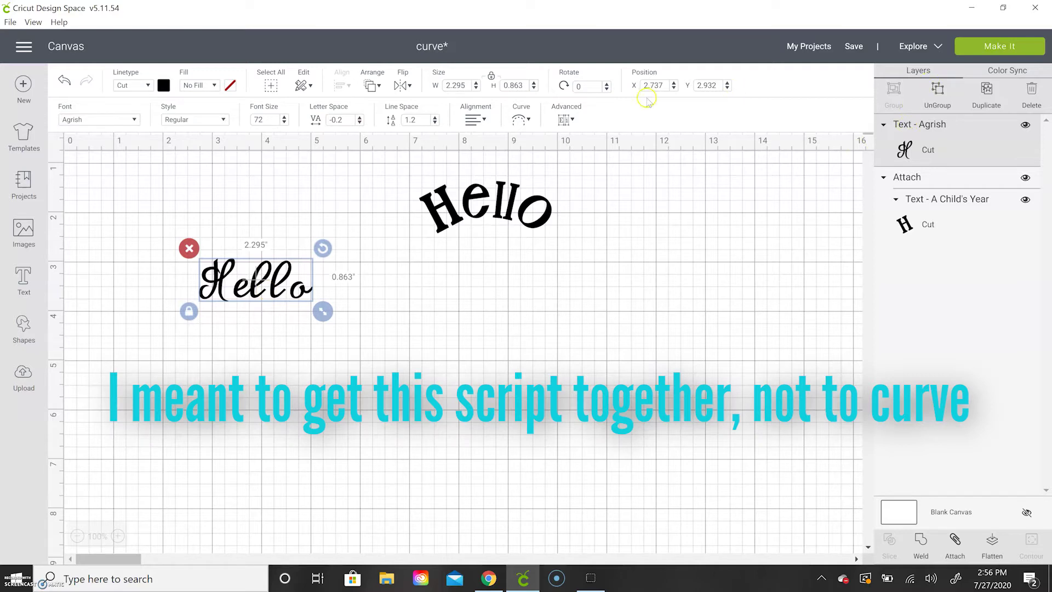
Step: Ungroup the script Hello into letters and nudge the second l closer to its neighbours
left_click(567, 120)
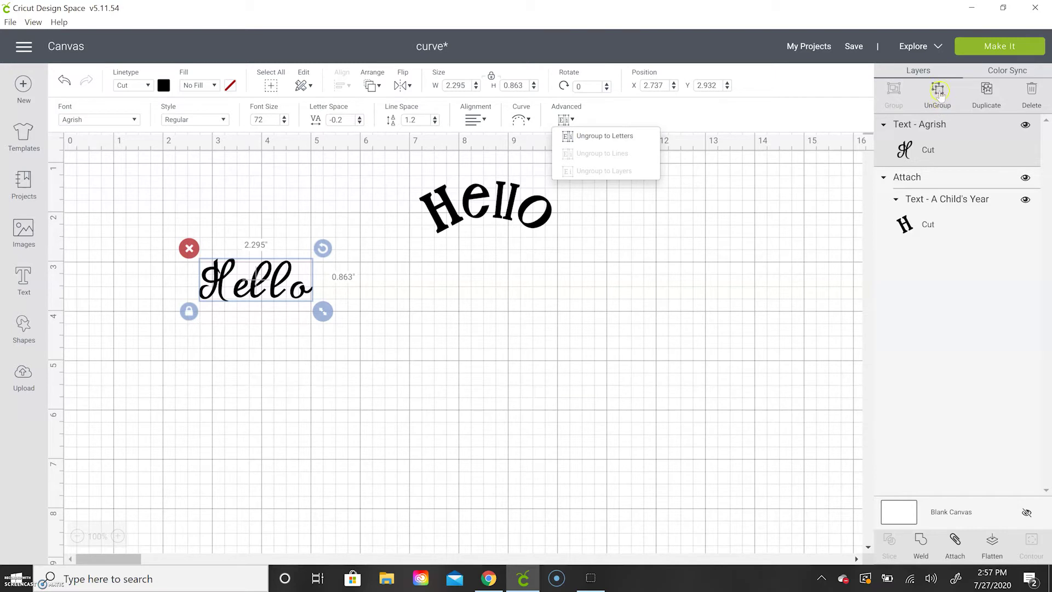
left_click(619, 137)
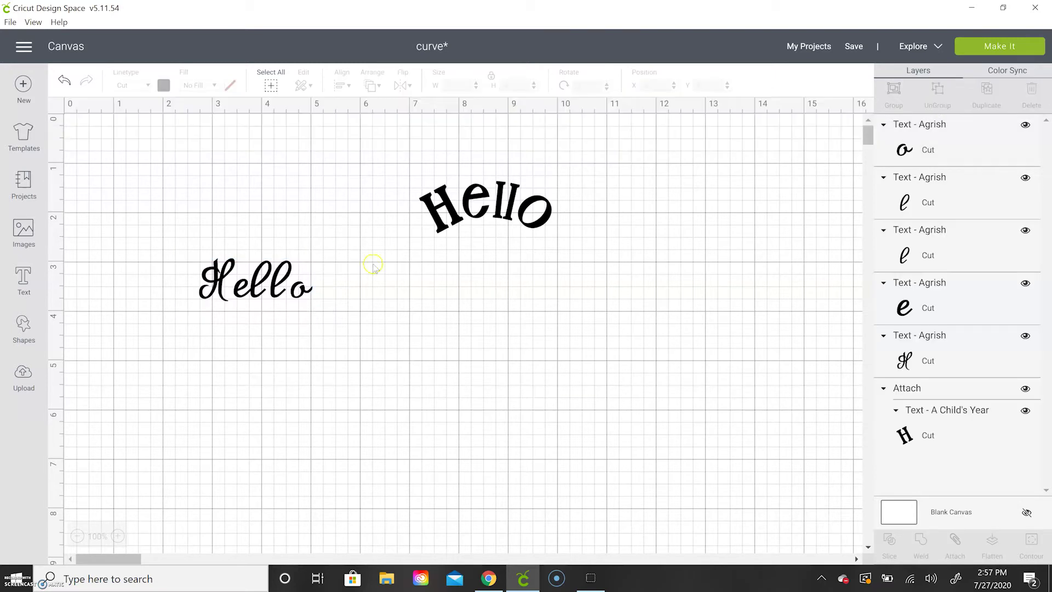
left_click(273, 293)
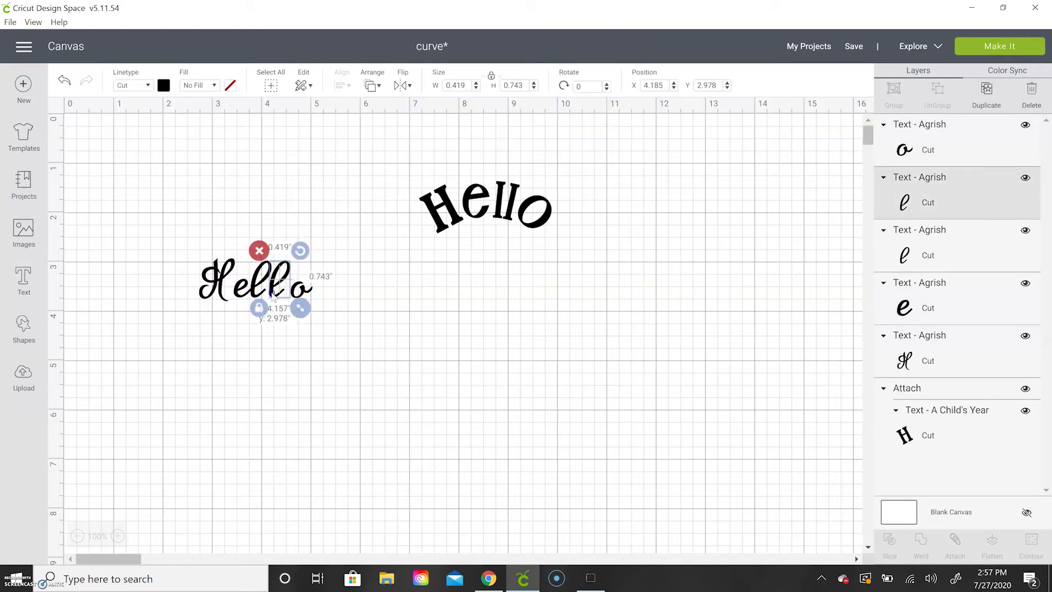
left_click_drag(272, 296, 293, 297)
left_click(357, 308)
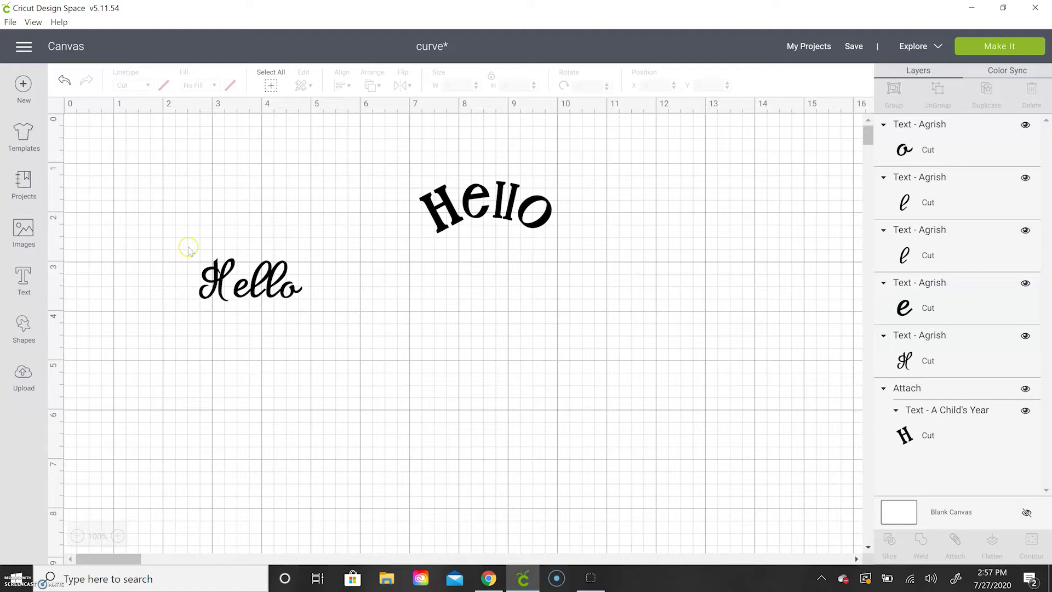
Step: Select all five script letters and attach them into one group
left_click_drag(188, 245, 325, 314)
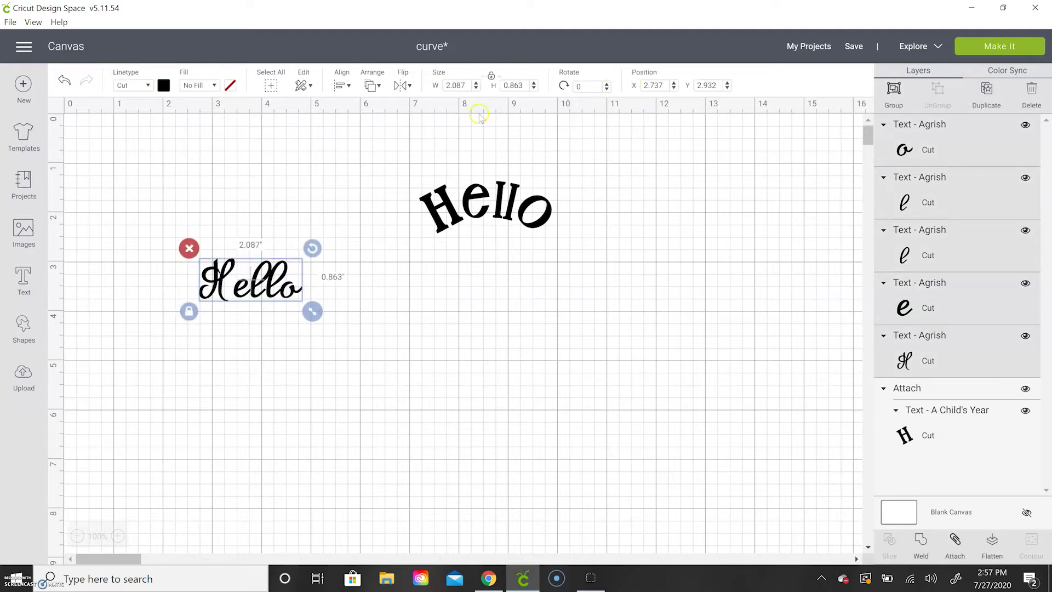
left_click(955, 539)
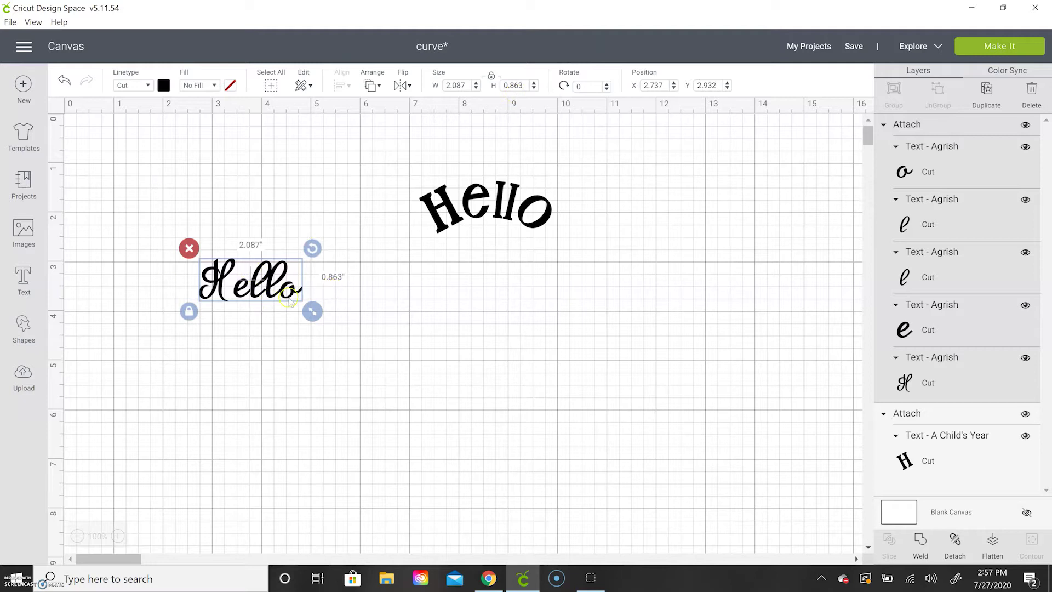
scroll(833, 335, "down", 3)
scroll(833, 335, "up", 3)
Step: Add a third Agrish 'Hello' mid-canvas and give it an initial curve
left_click(317, 193)
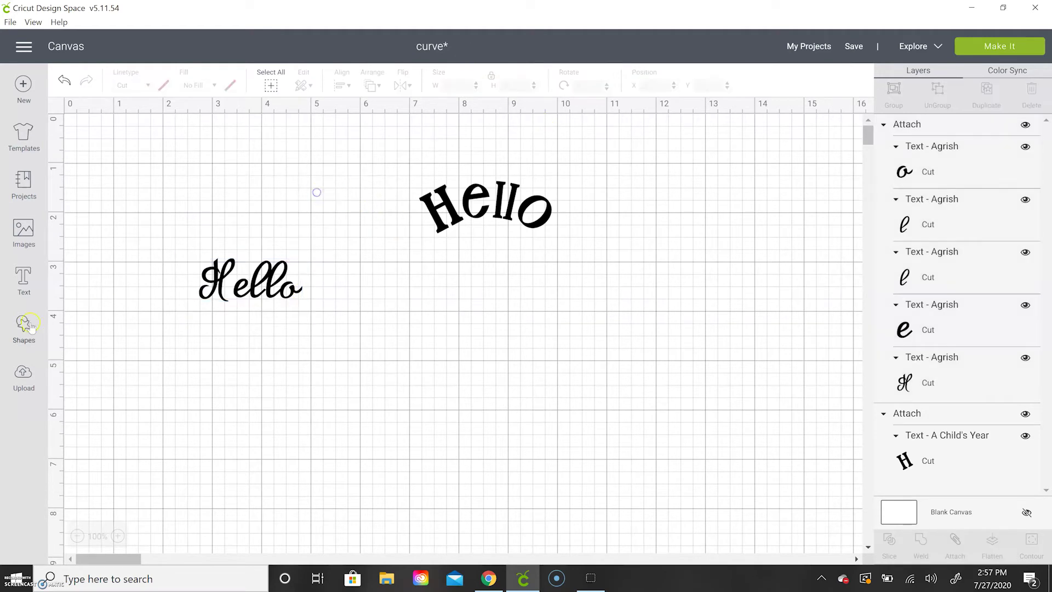
type("tHello")
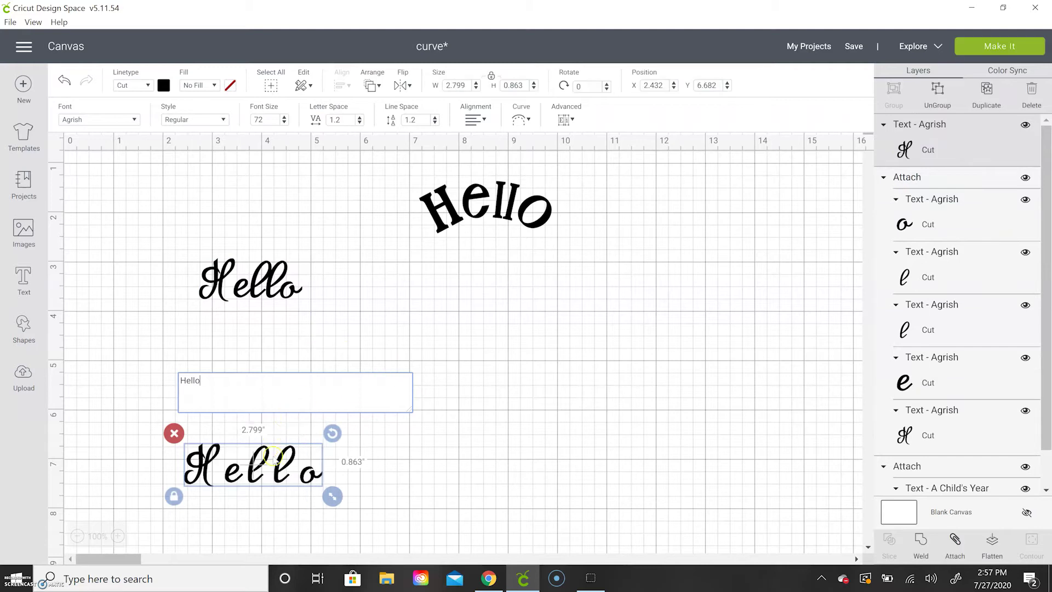
left_click_drag(273, 456, 463, 311)
left_click(525, 119)
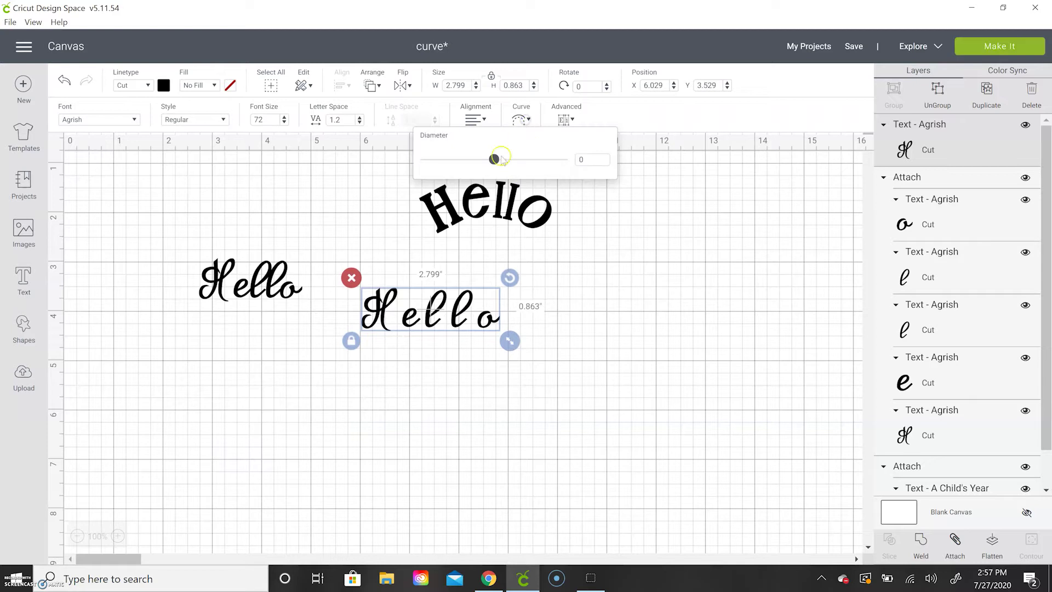
left_click_drag(495, 160, 538, 163)
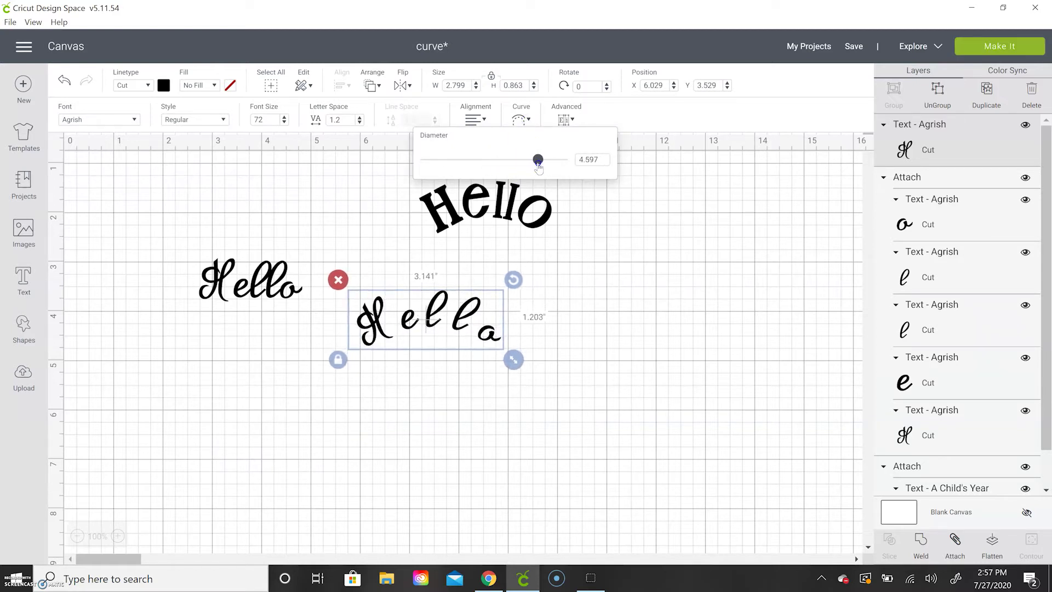
Step: Tighten the new Hello's letter spacing to -0.5
left_click(360, 122)
left_click(359, 122)
left_click(359, 122)
left_click(360, 122)
left_click(359, 122)
left_click(359, 122)
left_click(360, 122)
left_click(359, 122)
left_click(359, 122)
left_click(359, 122)
left_click(359, 122)
left_click(360, 123)
left_click(360, 122)
left_click(359, 122)
left_click(359, 122)
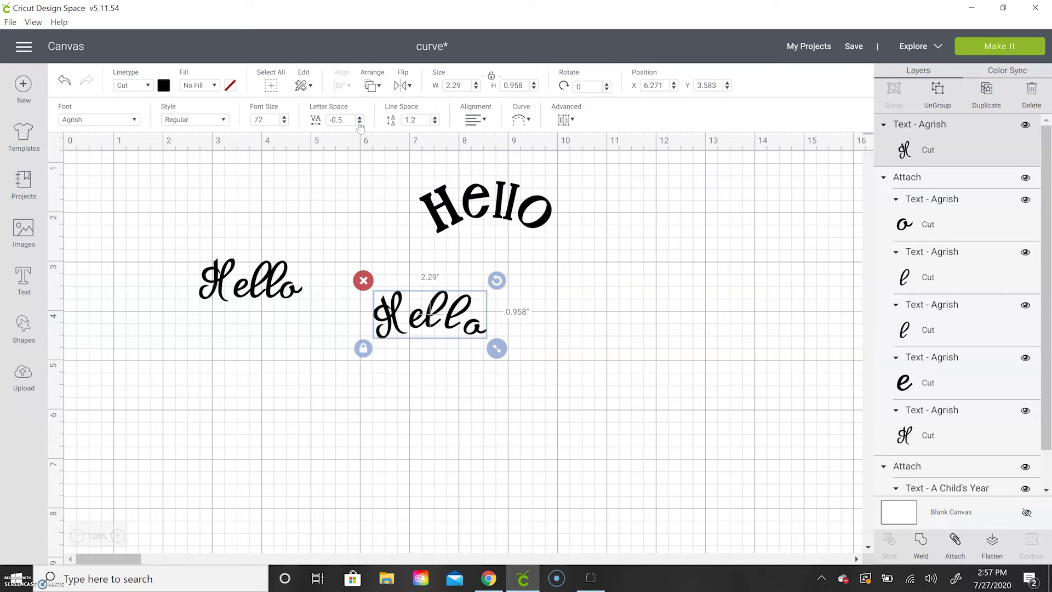
Step: Ease the curve to a gentle arch of 2.318 × 1.033 in
left_click(520, 119)
left_click_drag(493, 160, 540, 159)
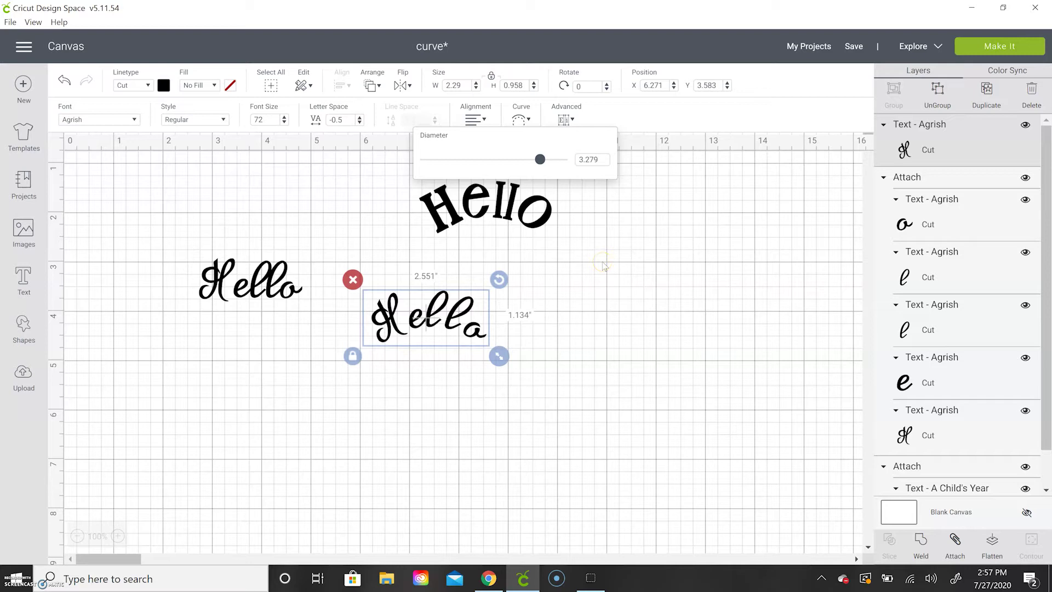
left_click(606, 294)
left_click(428, 315)
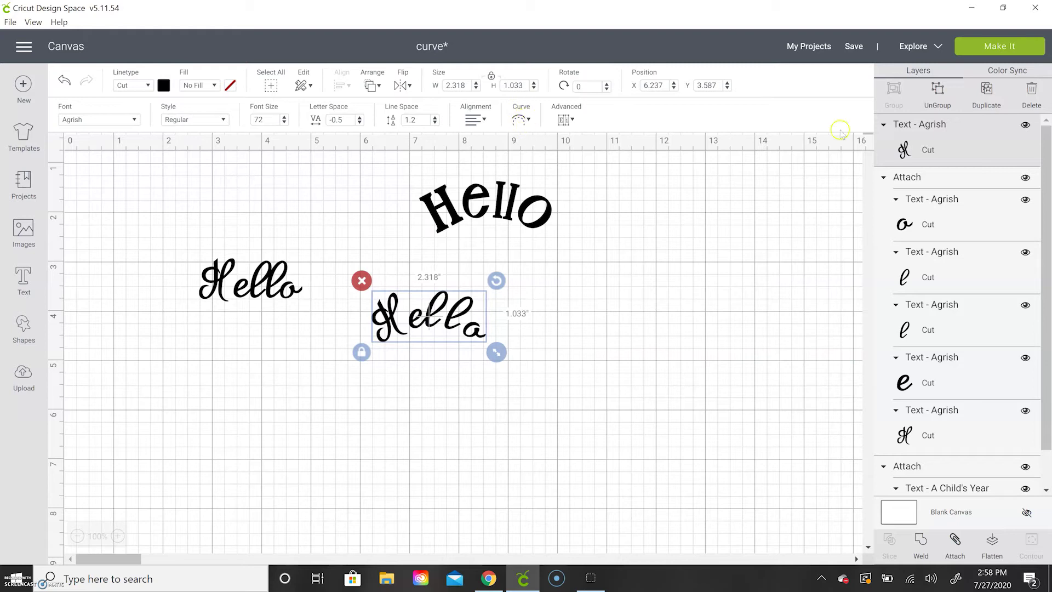
Step: Ungroup the curved script Hello and hand-nudge the H, l and o letters into place
left_click(940, 92)
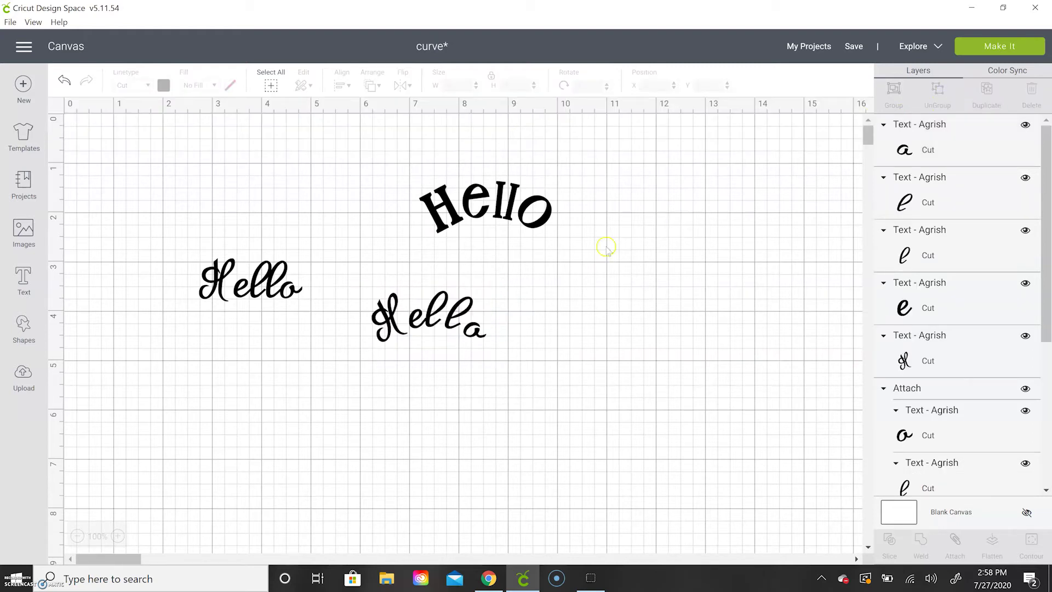
left_click(398, 336)
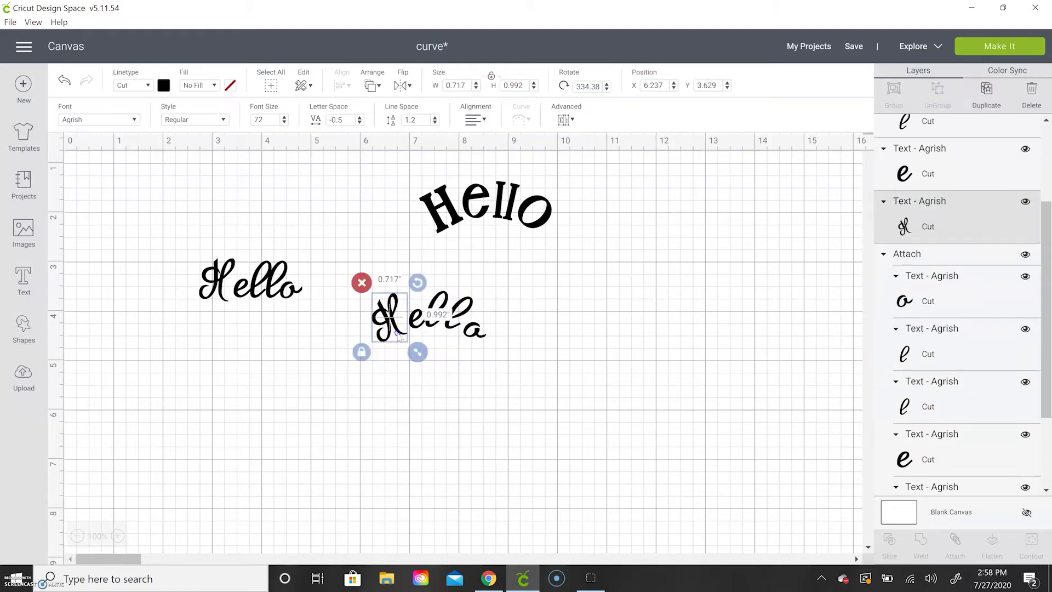
left_click_drag(398, 337, 406, 336)
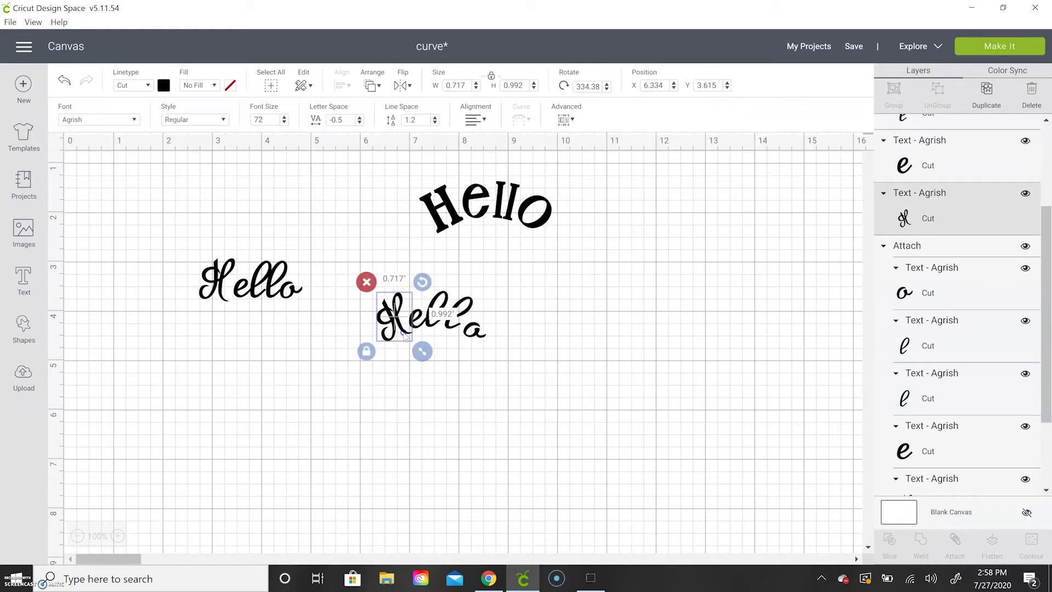
left_click(468, 313)
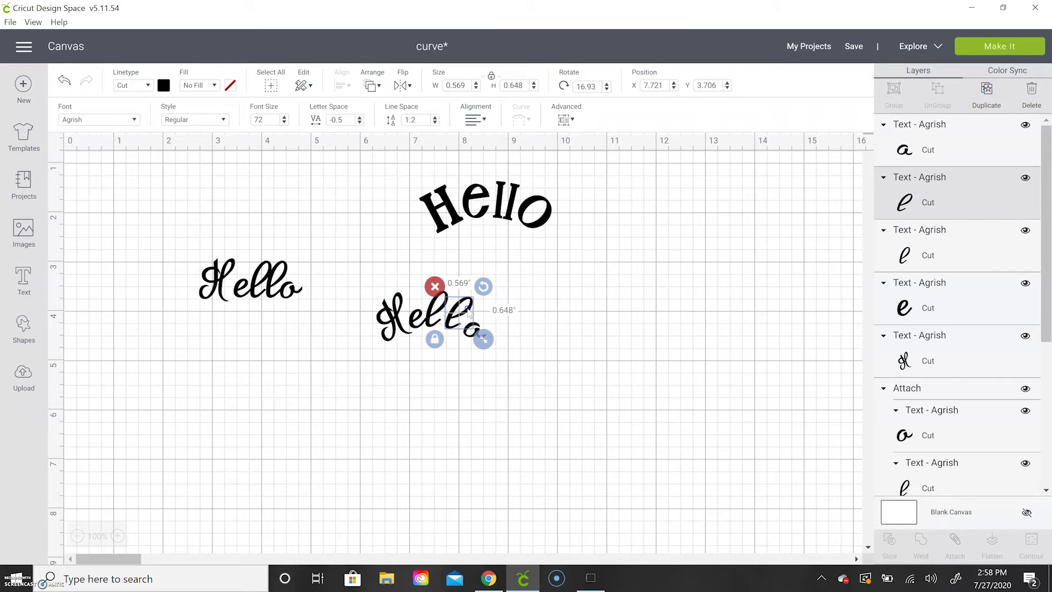
left_click_drag(469, 312, 470, 331)
left_click(491, 329)
left_click(527, 336)
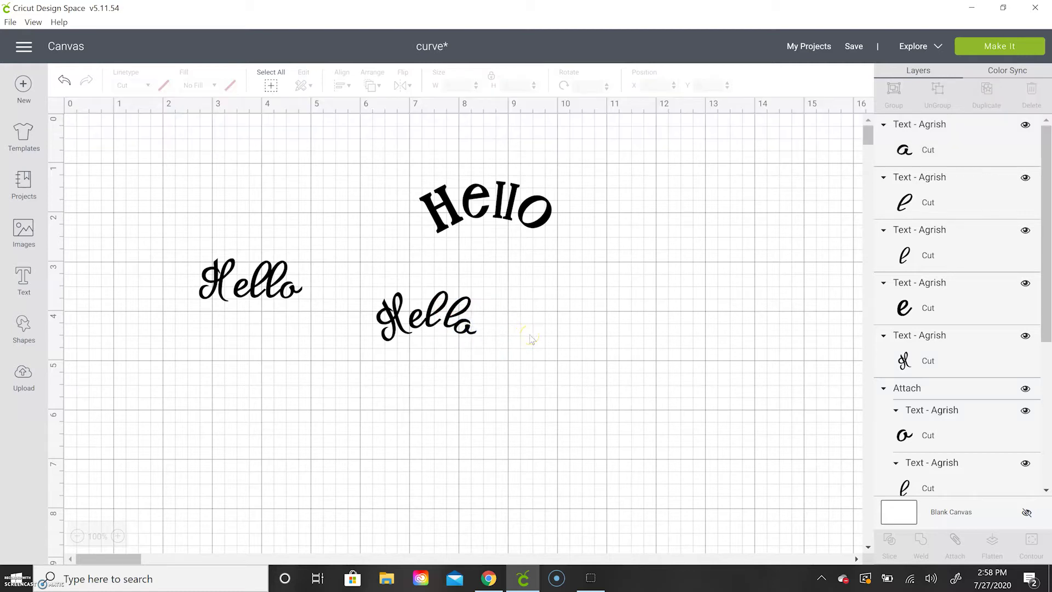
left_click_drag(448, 329, 469, 331)
left_click(530, 328)
left_click(470, 331)
left_click(545, 340)
Step: Weld the five letters, drag the result top right, and raise the left script Hello
left_click_drag(359, 291, 516, 357)
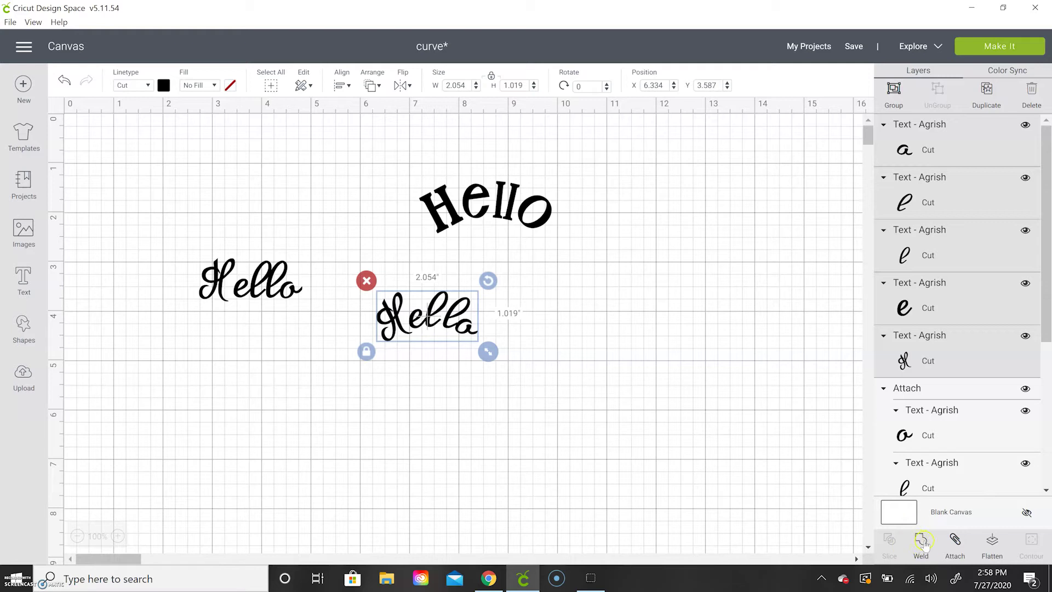
left_click(921, 543)
left_click_drag(386, 306, 406, 299)
left_click_drag(474, 296, 685, 171)
left_click_drag(272, 282, 268, 178)
left_click(410, 341)
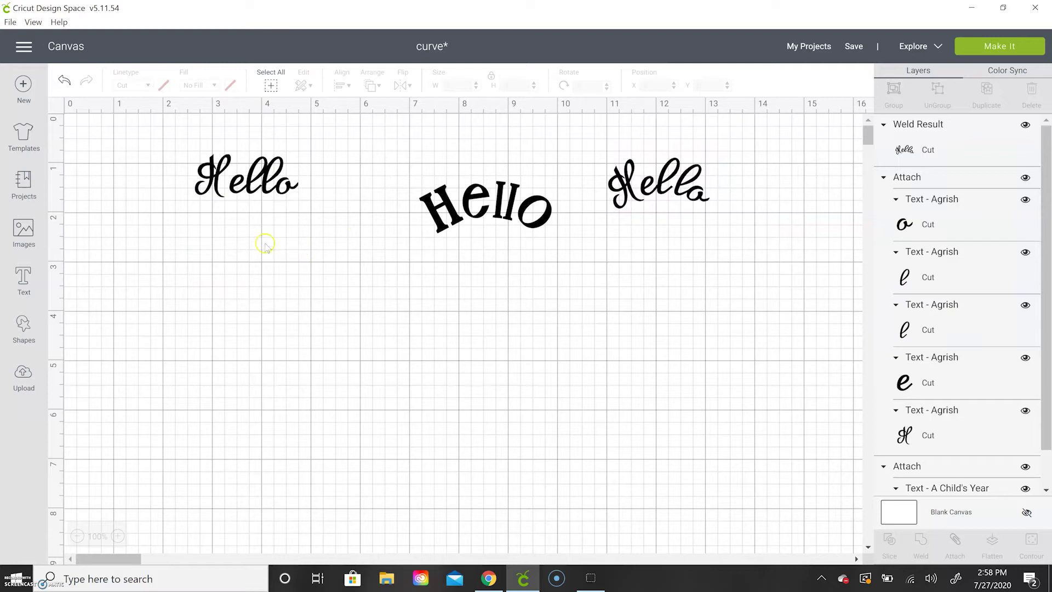
Step: Add a circle at the canvas centre and move the arched Hello above it
left_click(25, 323)
left_click(127, 235)
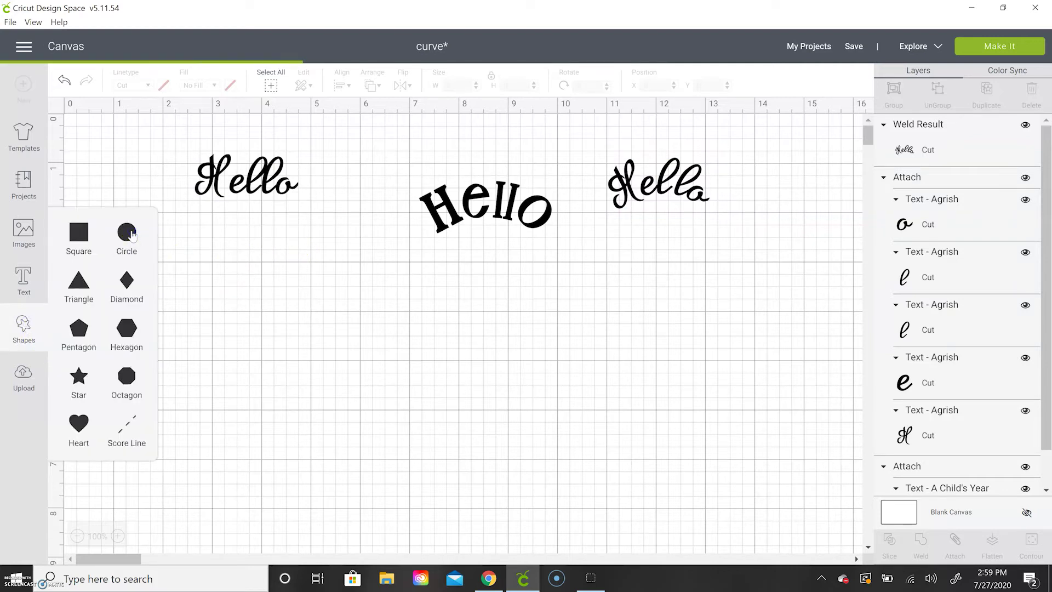
left_click_drag(245, 281, 412, 347)
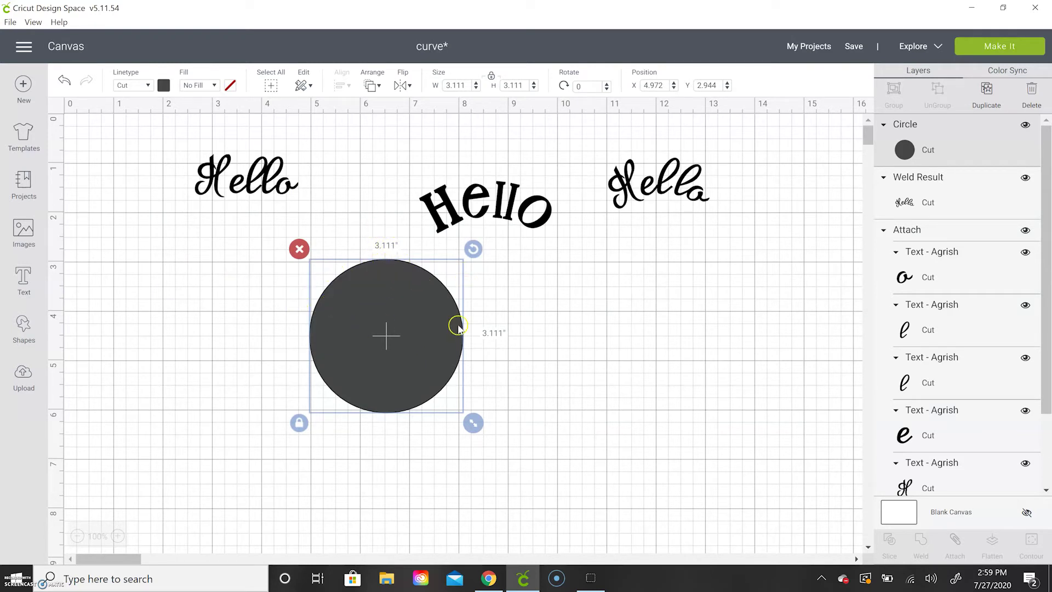
left_click(387, 247)
left_click(381, 316)
left_click_drag(516, 209, 447, 188)
Step: Unlock proportions and stretch the circle into a 5.417 × 3.014 in oval
left_click(369, 341)
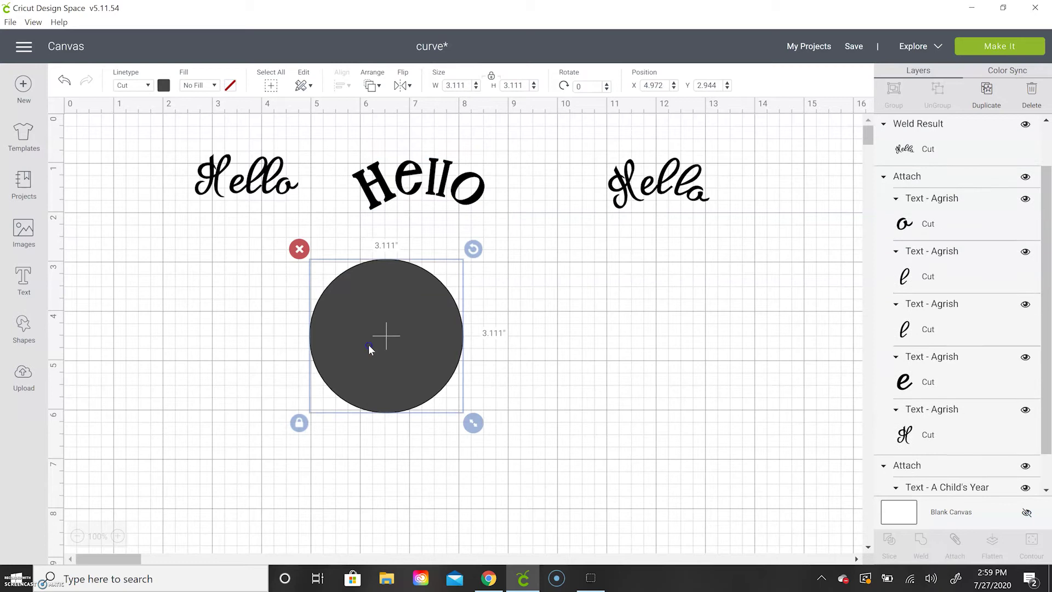
left_click(299, 423)
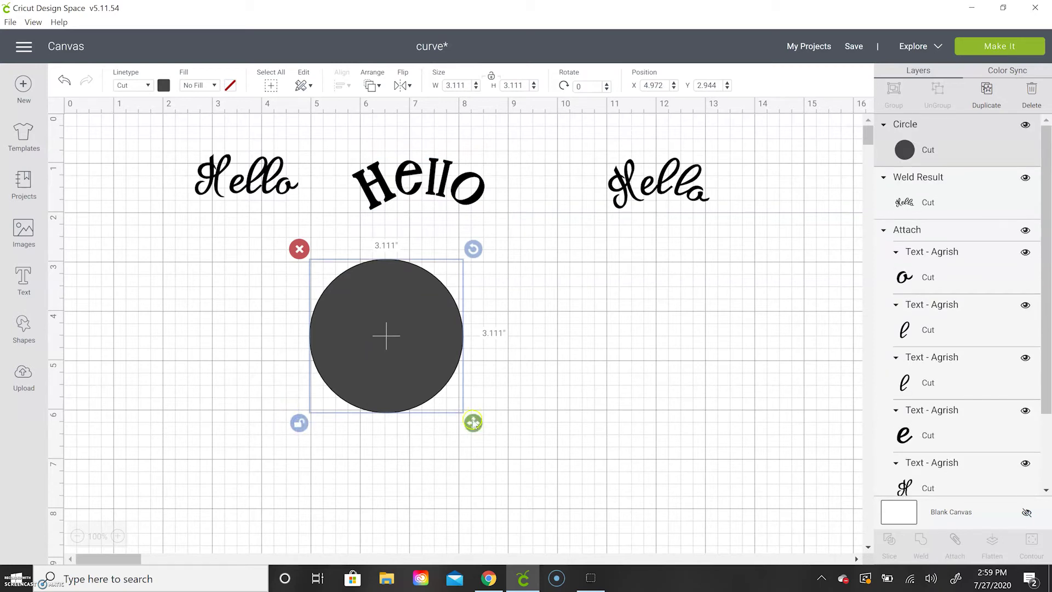
left_click_drag(473, 423, 586, 418)
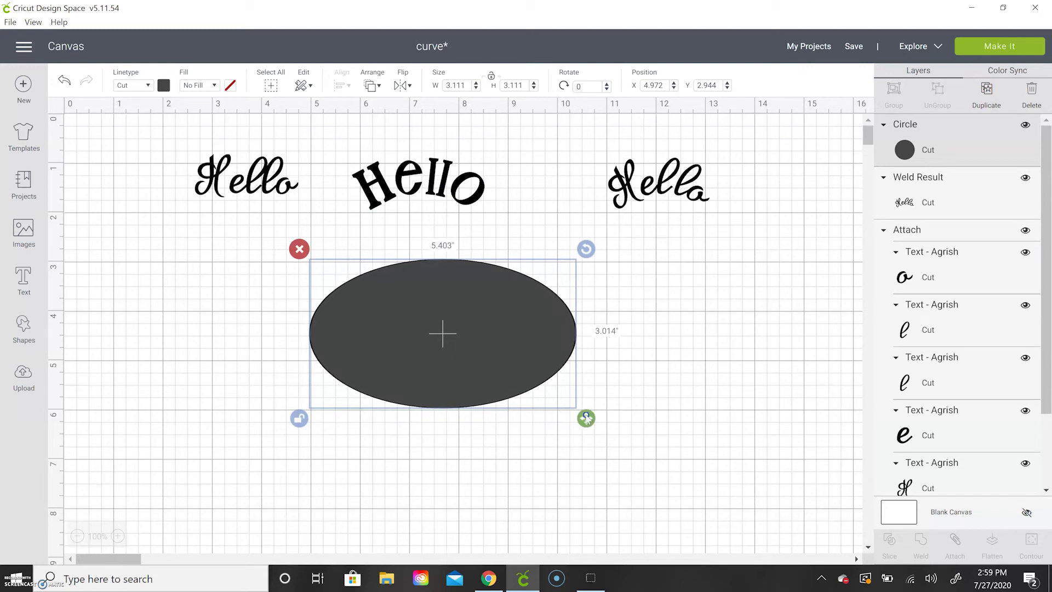
left_click(646, 389)
mouse_move(471, 206)
left_mouse_down()
mouse_move(489, 265)
mouse_move(478, 194)
left_mouse_up()
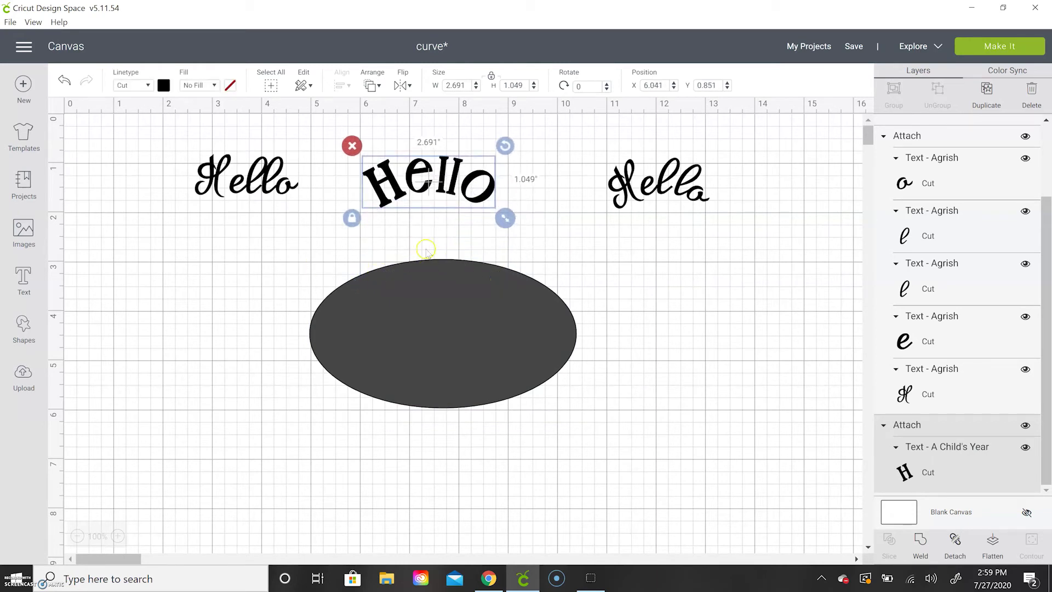
Step: Add another 'Hello' text set in the A Child's Year font
left_click(229, 281)
left_click(23, 278)
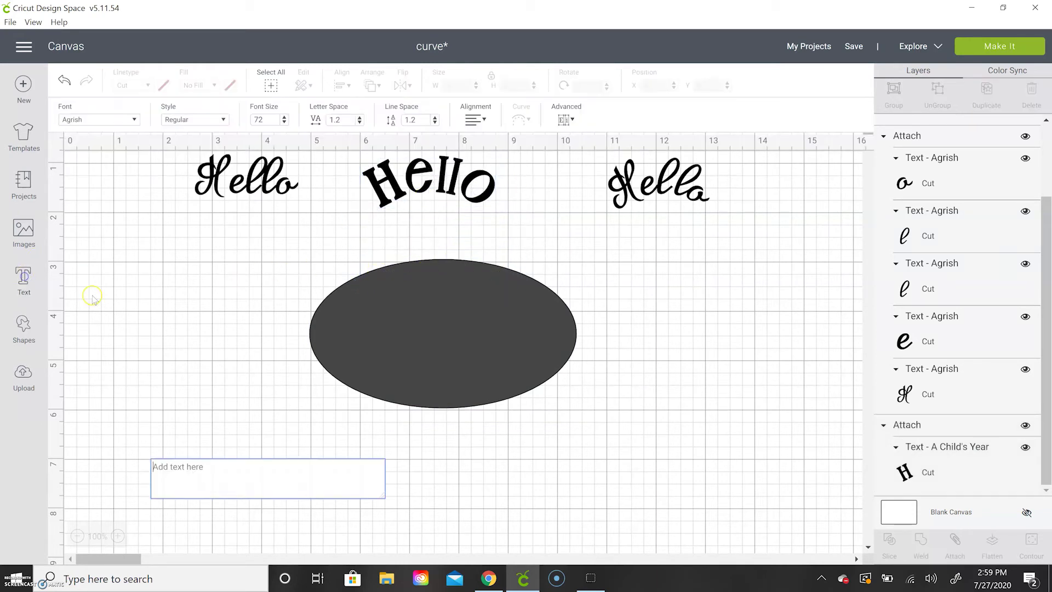
type("Hello")
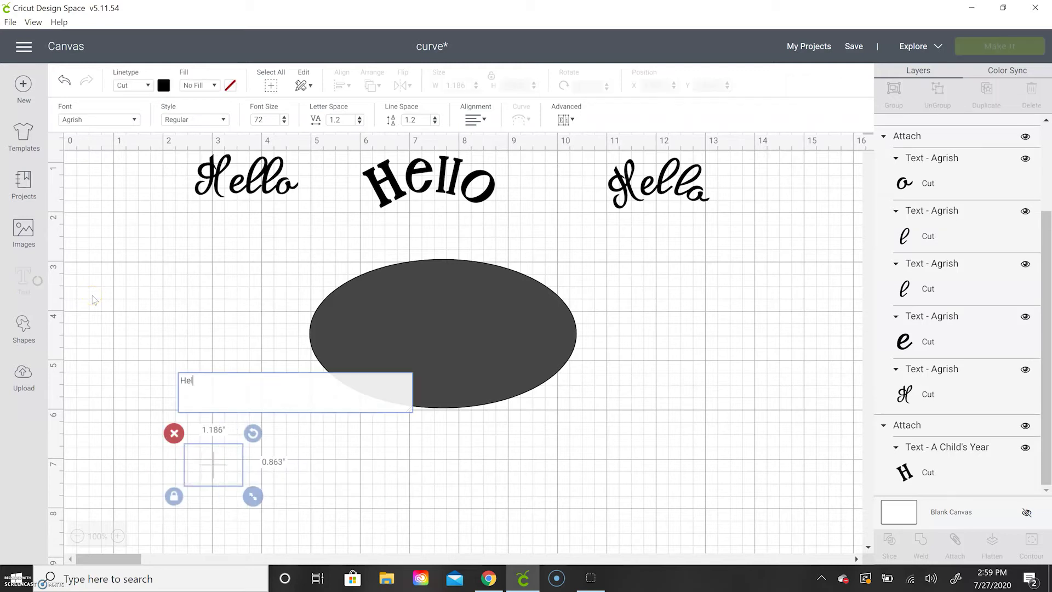
left_click(125, 121)
scroll(413, 217, "up", 5)
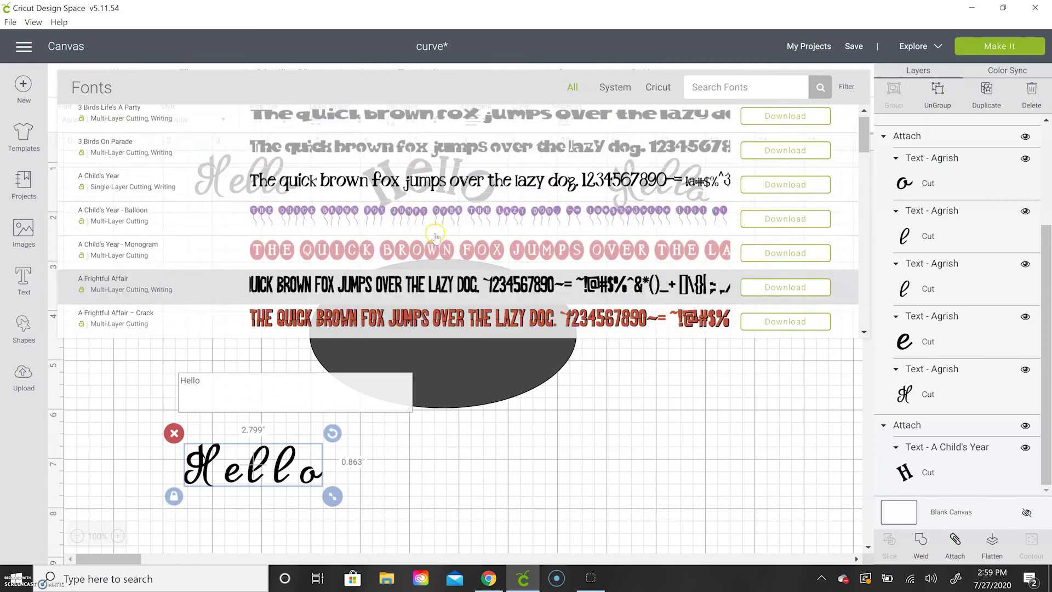
left_click(411, 186)
Step: Place the block Hello on the oval's top edge and select both together
left_click_drag(304, 465, 494, 247)
left_click(439, 291)
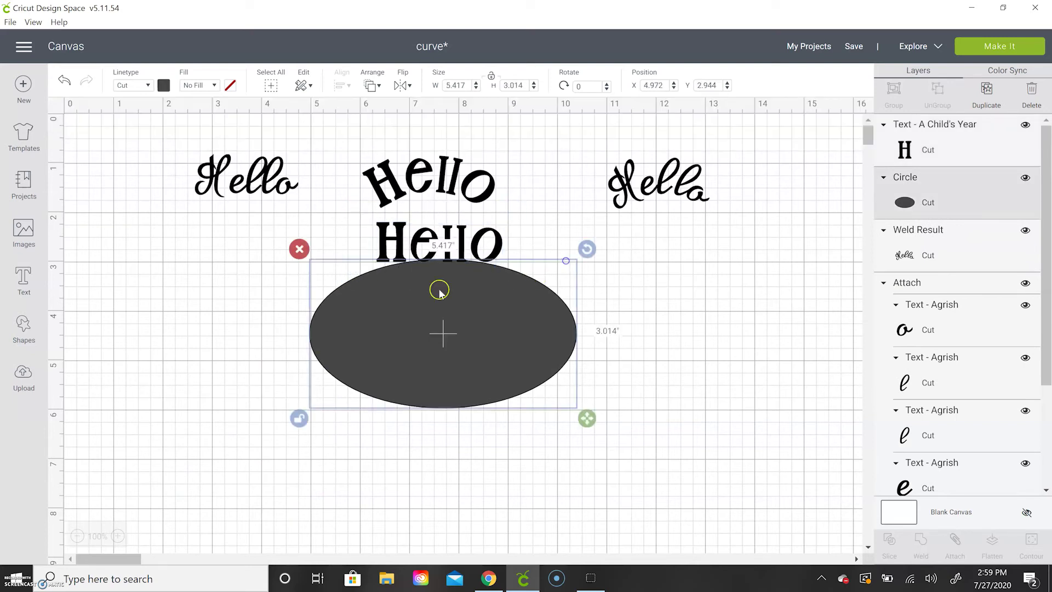
left_click(329, 242)
left_click_drag(329, 242, 541, 344)
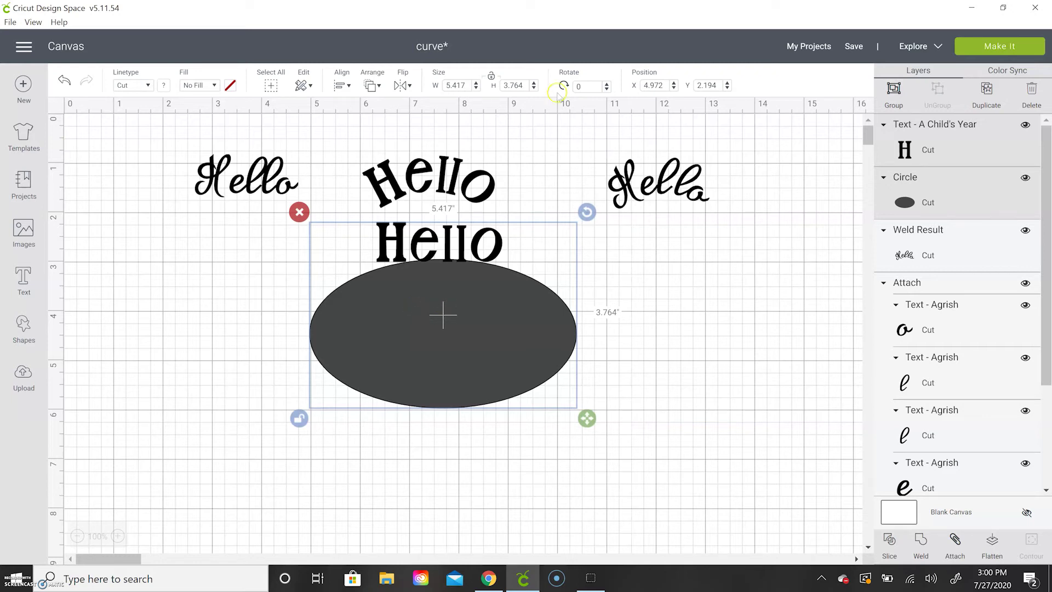
Step: Move the arched Hello up to the upper right of the canvas
left_click(563, 169)
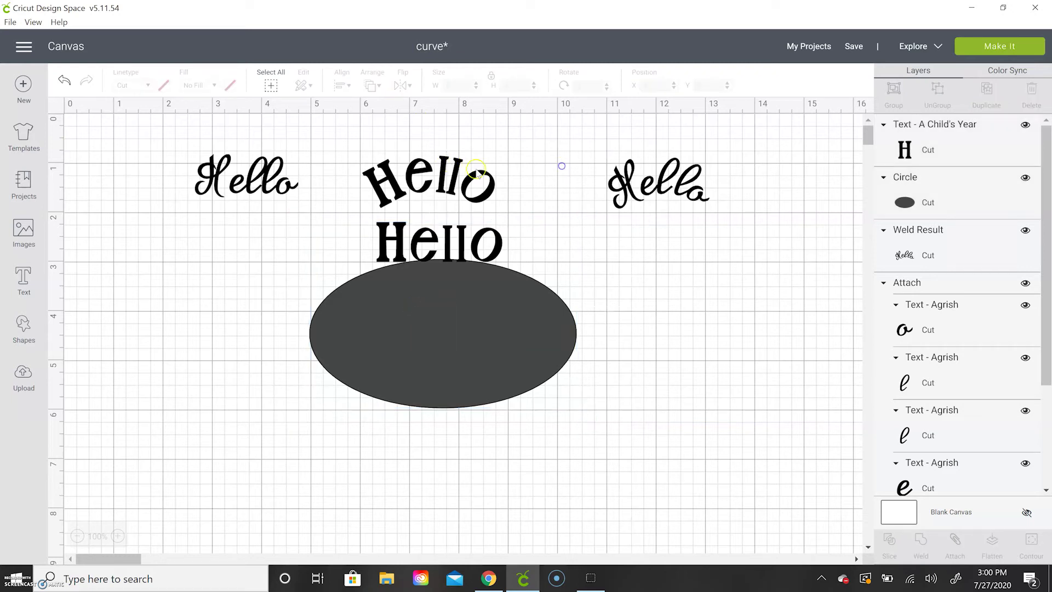
left_click_drag(472, 174, 673, 138)
left_click(613, 274)
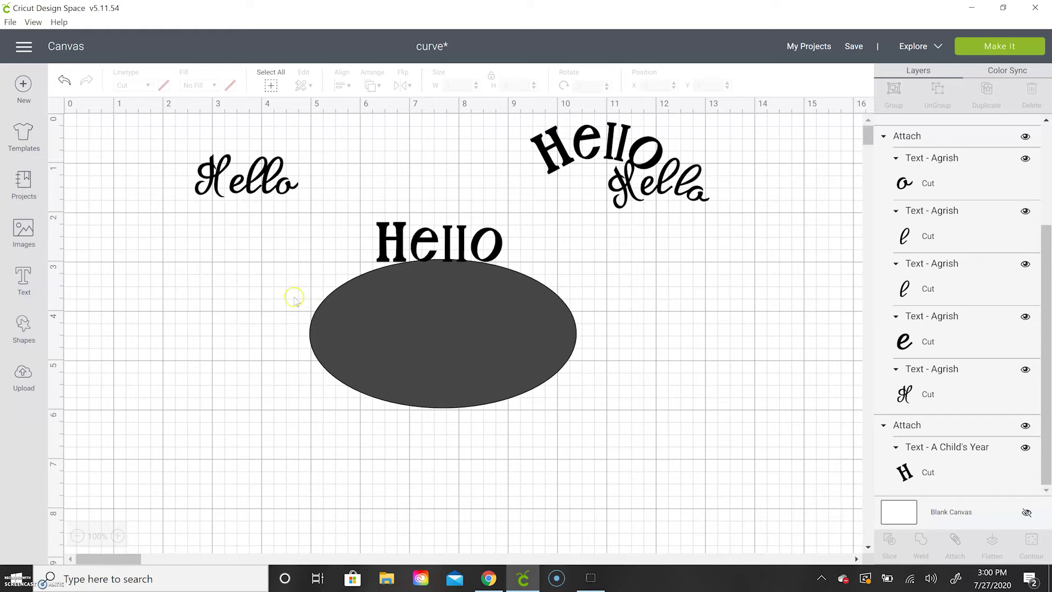
Step: Centre the straight Hello horizontally over the oval and nudge the oval slightly
left_click_drag(366, 196, 470, 403)
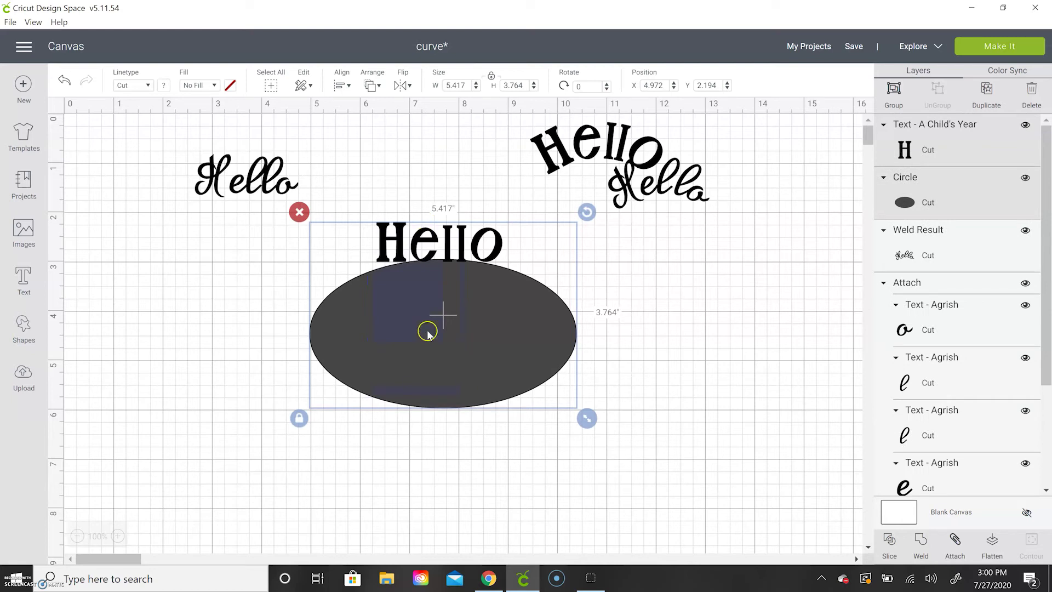
left_click(341, 86)
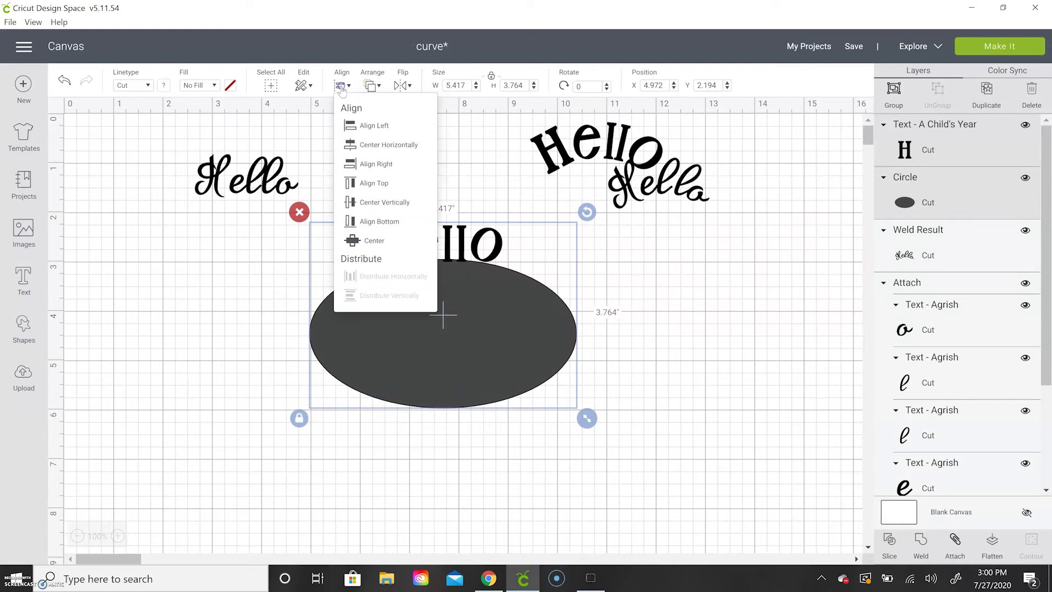
left_click(387, 145)
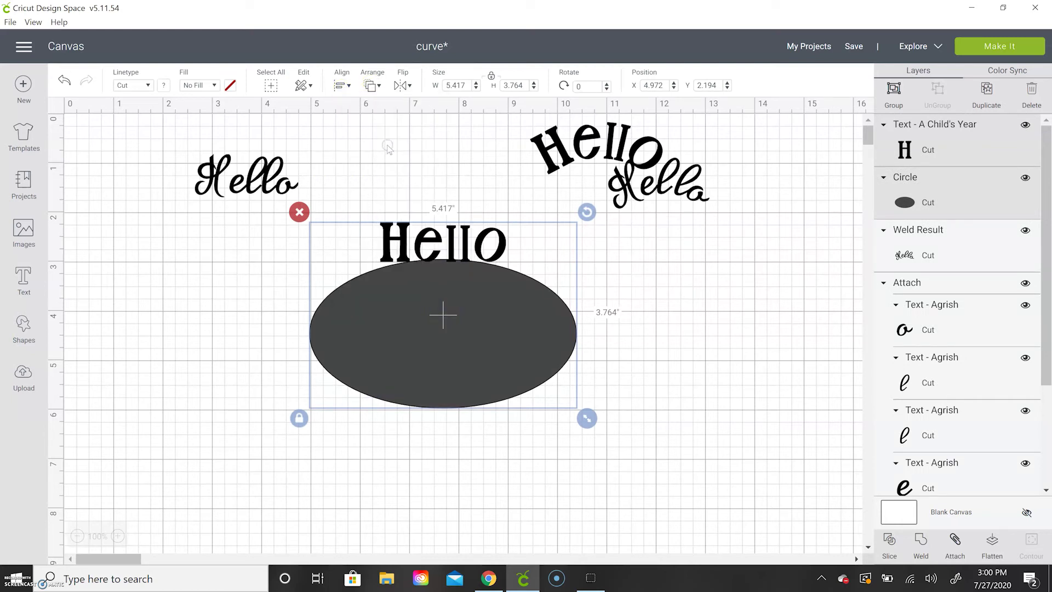
left_click(408, 174)
left_click_drag(446, 280, 446, 282)
left_click(442, 185)
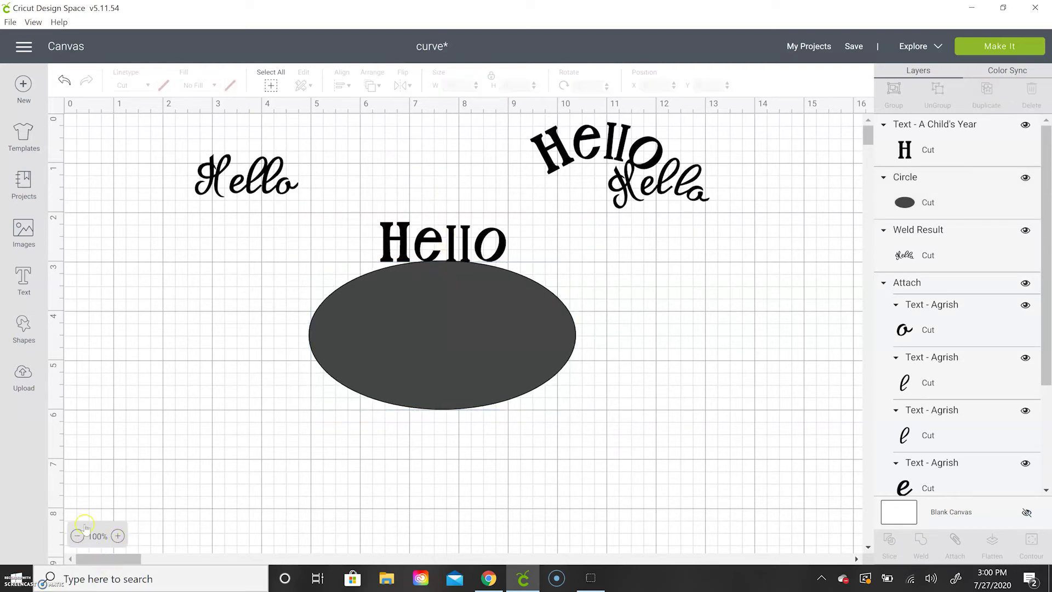
Step: Zoom in and ungroup the straight block Hello into separate letters
left_click(117, 536)
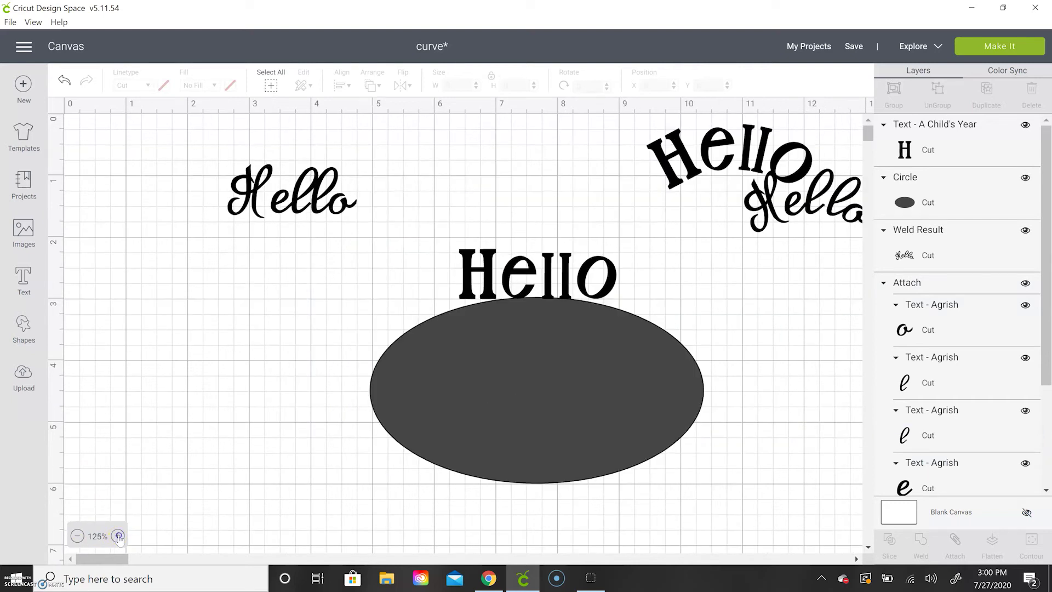
left_click(118, 536)
left_click_drag(131, 557, 143, 557)
left_click(477, 322)
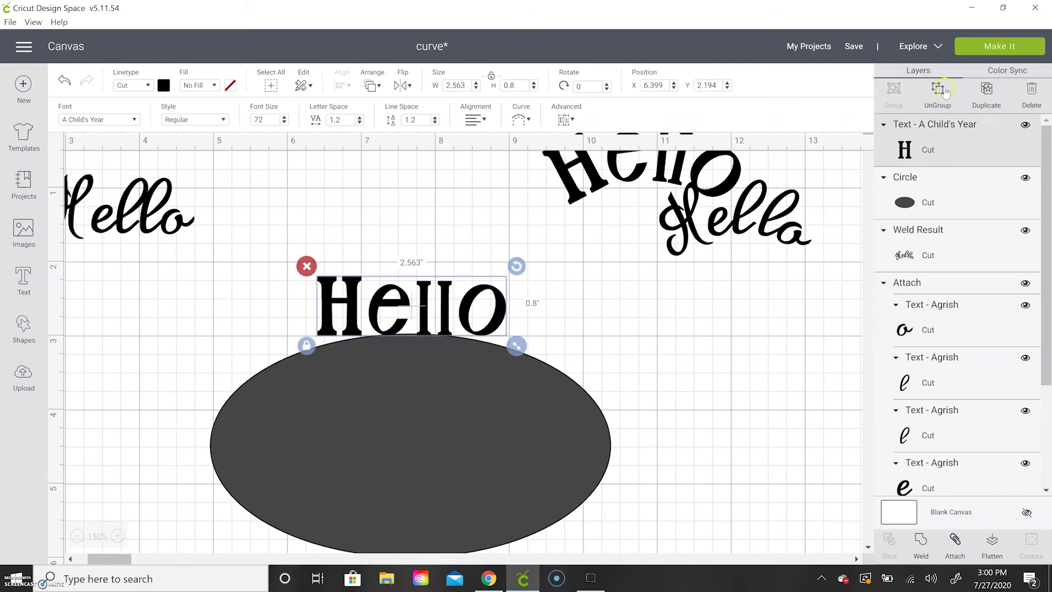
left_click(938, 93)
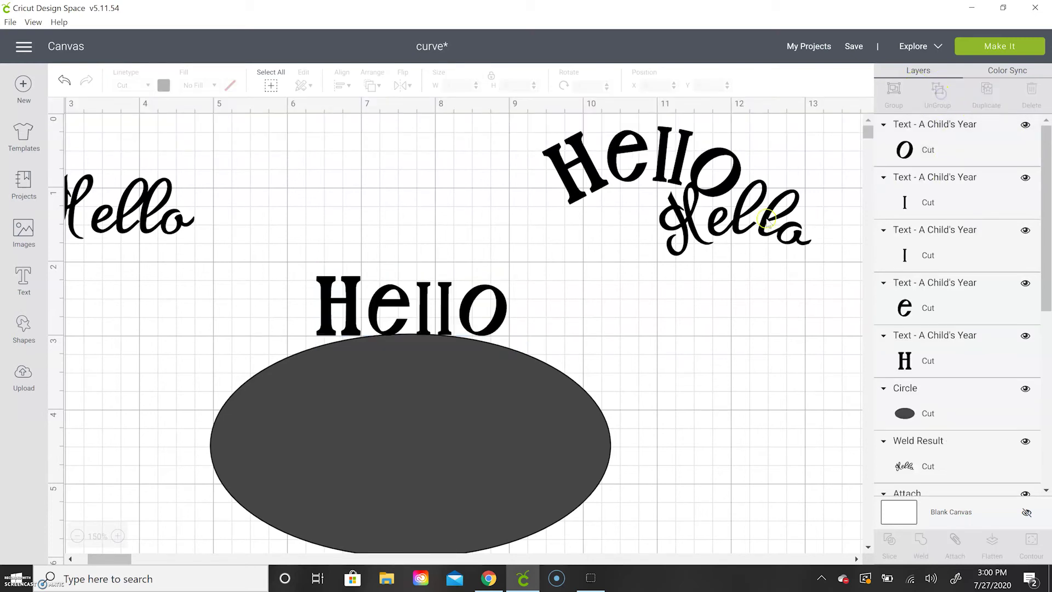
Step: Lower and tilt the H and e to follow the oval's top curve
left_click(356, 313)
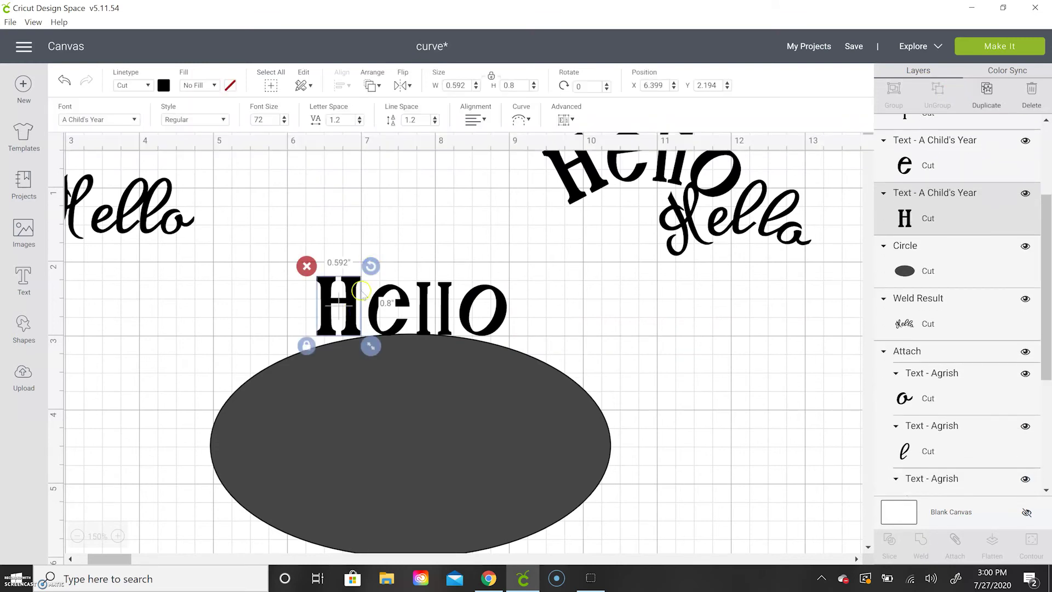
left_click_drag(348, 302, 351, 305)
left_click_drag(371, 268, 369, 256)
left_click_drag(352, 306, 351, 308)
left_click(385, 244)
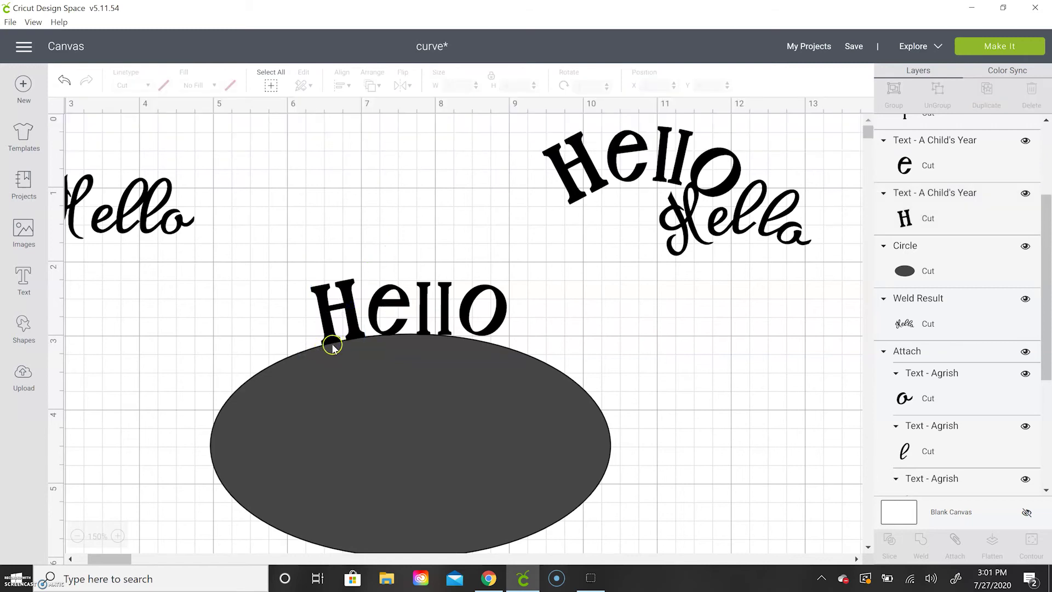
left_click(395, 298)
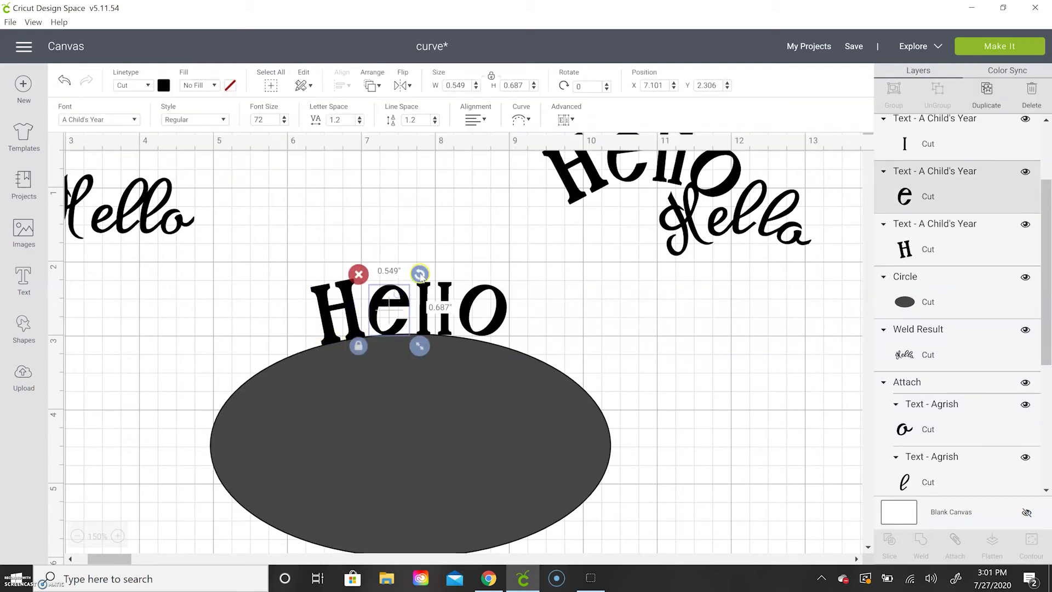
left_click_drag(420, 274, 417, 247)
left_click(427, 283)
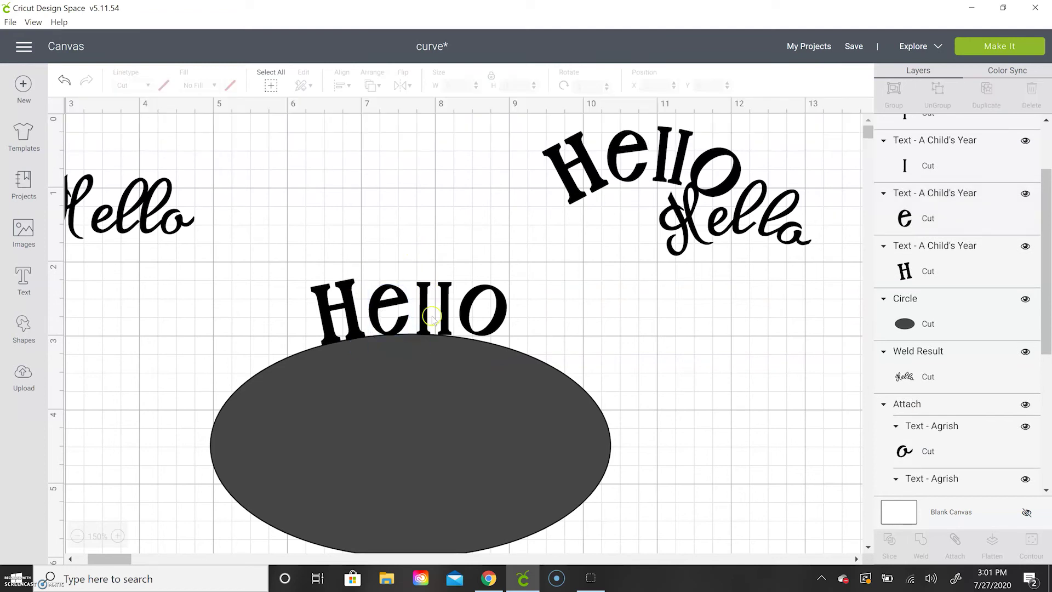
Step: Tilt the second l and o along the curve, then move the oval lower
left_click(446, 328)
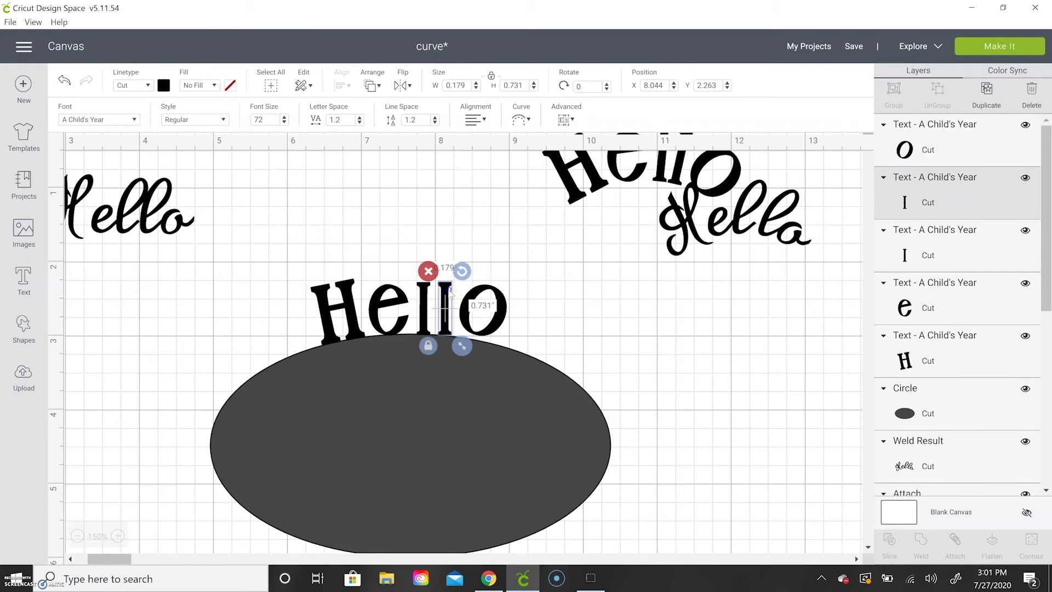
mouse_move(464, 273)
left_mouse_down()
mouse_move(451, 302)
mouse_move(473, 274)
left_mouse_up()
left_click(474, 235)
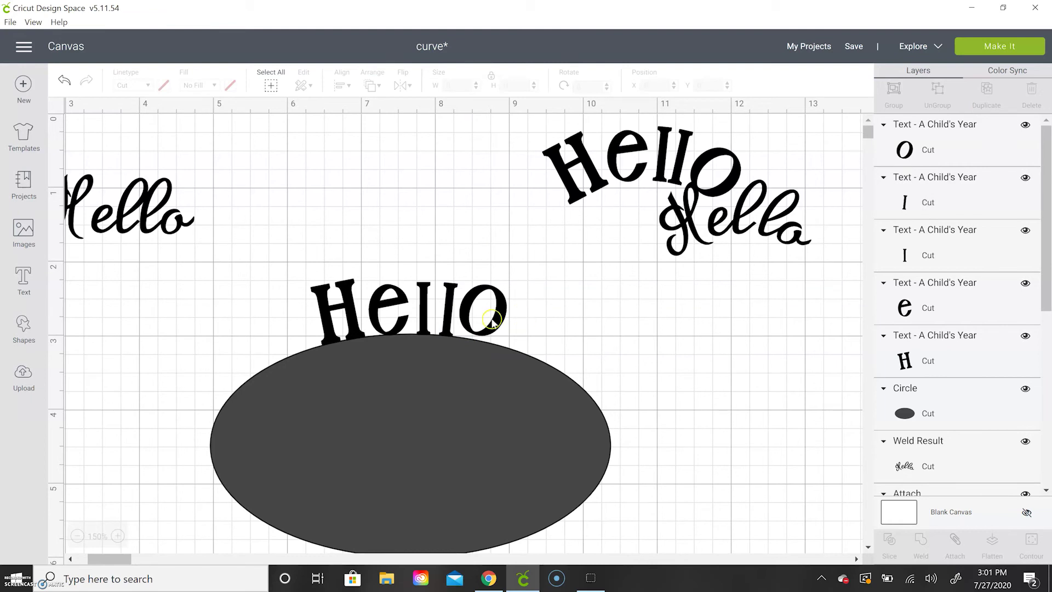
left_click_drag(493, 322, 498, 330)
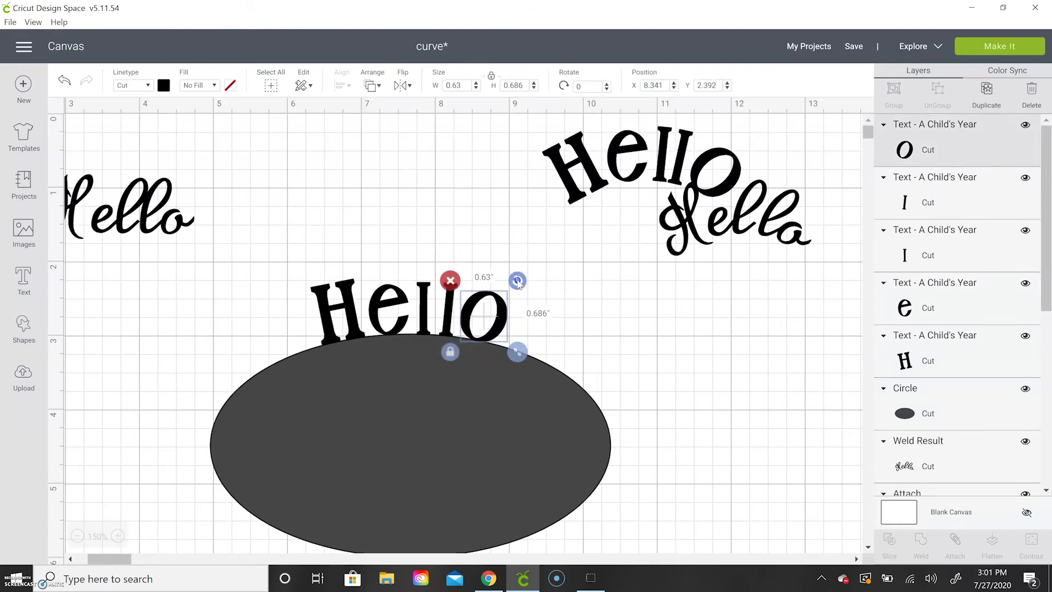
left_click_drag(518, 284, 518, 283)
left_click(562, 300)
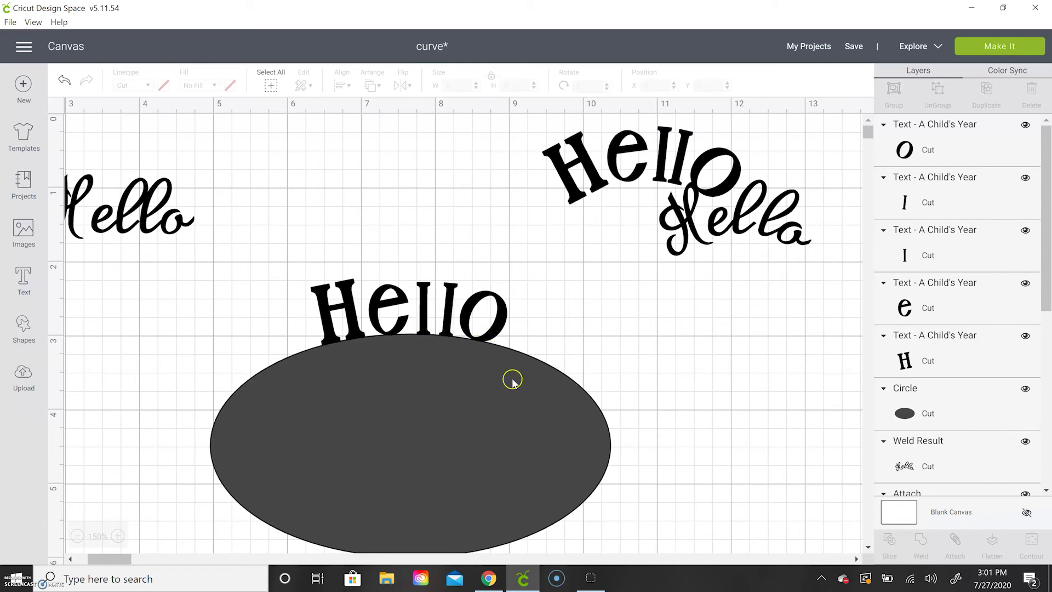
left_click_drag(438, 392, 461, 537)
Step: Select all five letters of the centre hand-arched Hello and attach them into one piece
left_click(502, 415)
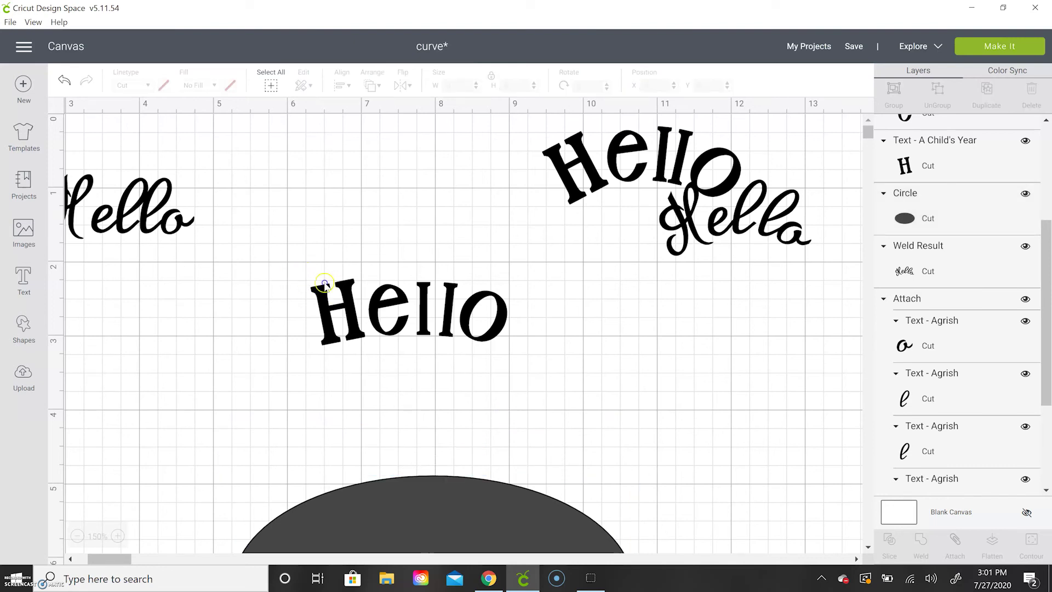
left_click_drag(291, 268, 554, 379)
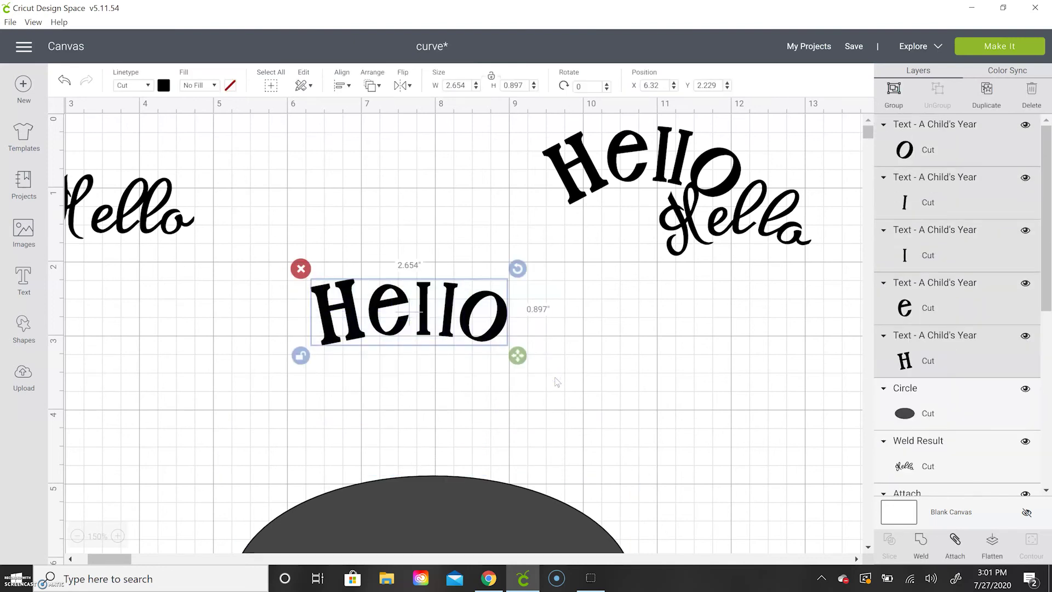
left_click(955, 541)
Step: Nudge the attached Hello up and right, then line the other curved Hello up just above it
left_click(462, 324)
left_click(464, 317)
left_click(500, 306)
left_click(507, 310)
left_click_drag(425, 316, 438, 310)
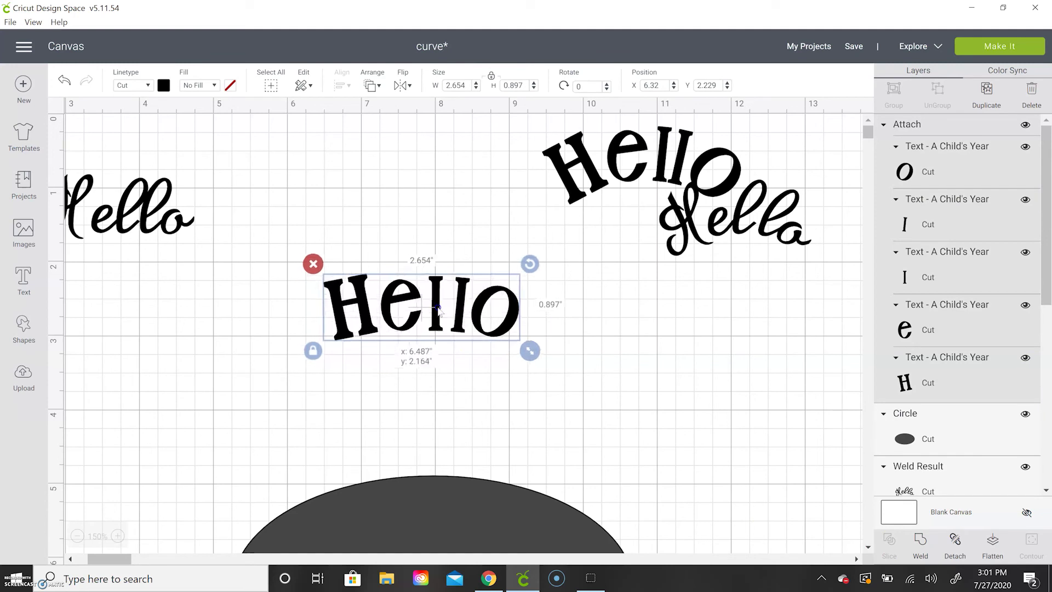
left_click_drag(575, 178, 348, 231)
left_click_drag(433, 209, 504, 208)
Step: Move the oval back up under the Hellos and make it narrower, closer to a circle
left_click(434, 488)
left_click_drag(425, 424, 429, 353)
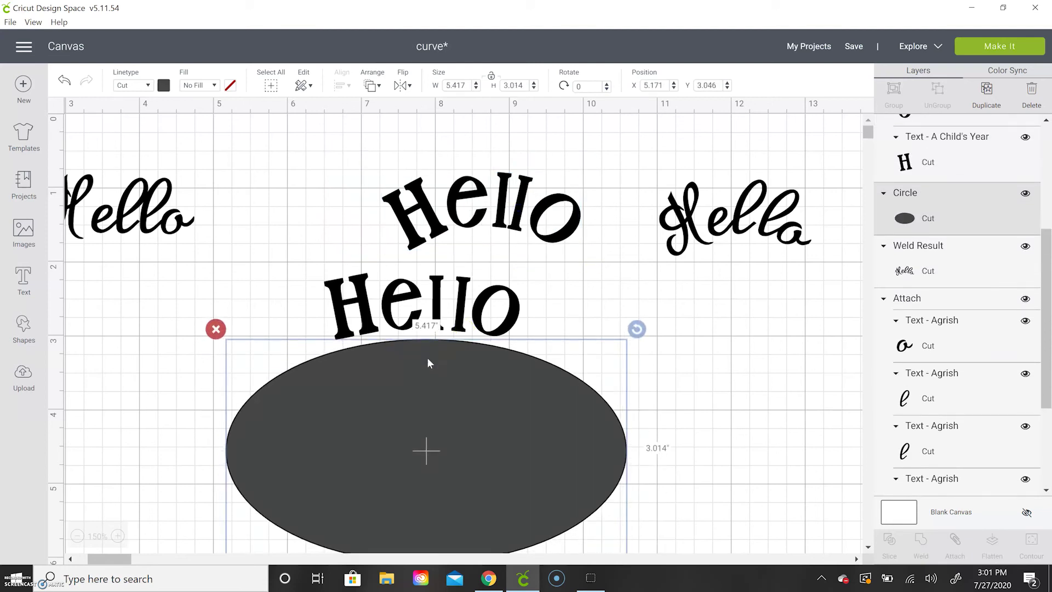
scroll(612, 494, "down", 3)
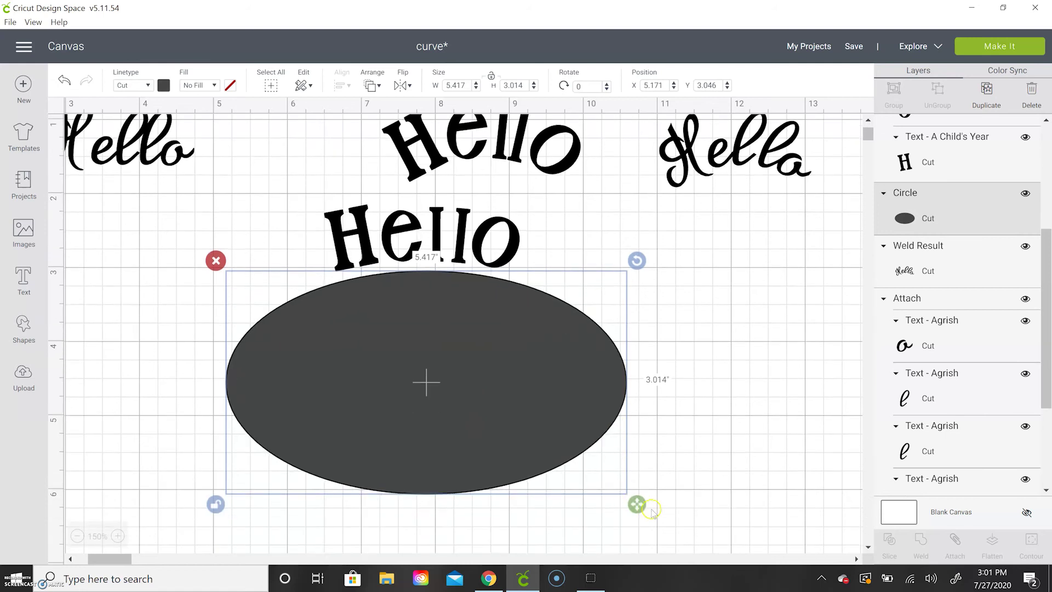
left_click_drag(638, 507, 582, 521)
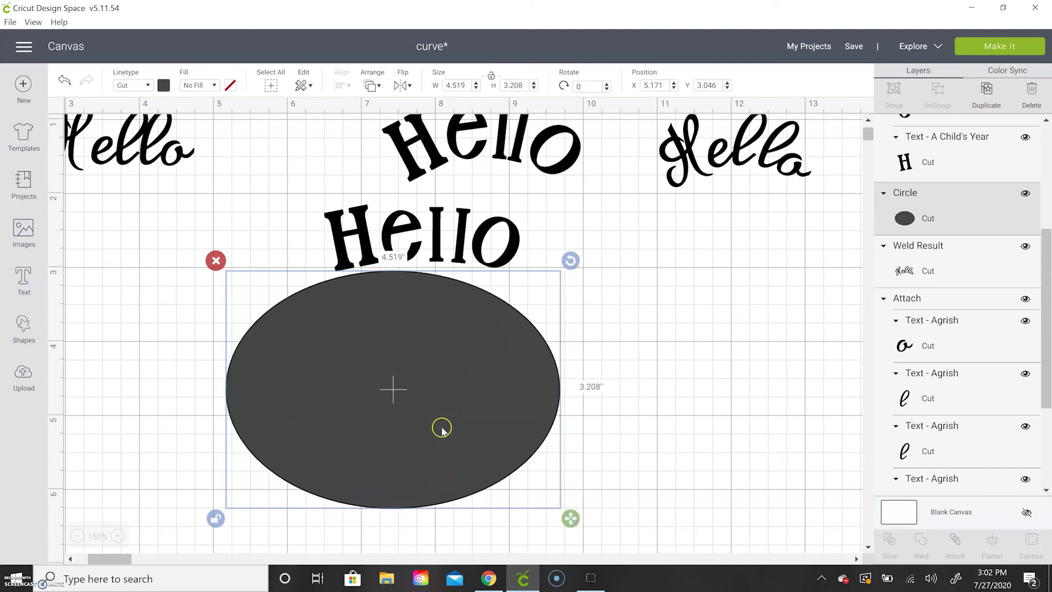
left_click_drag(441, 427, 470, 438)
Step: Move the hand-arched Hello beside the other curved Hello
left_click(186, 343)
left_click_drag(364, 257, 247, 189)
left_click(171, 292)
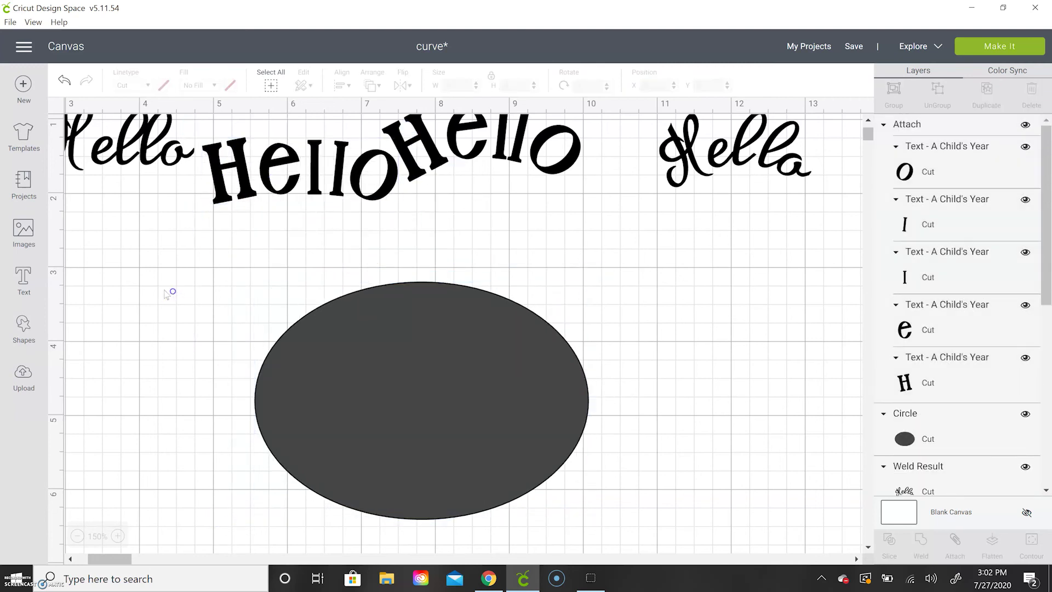
Step: Add a new text box reading 'Hello'
left_click(25, 280)
type("Hello")
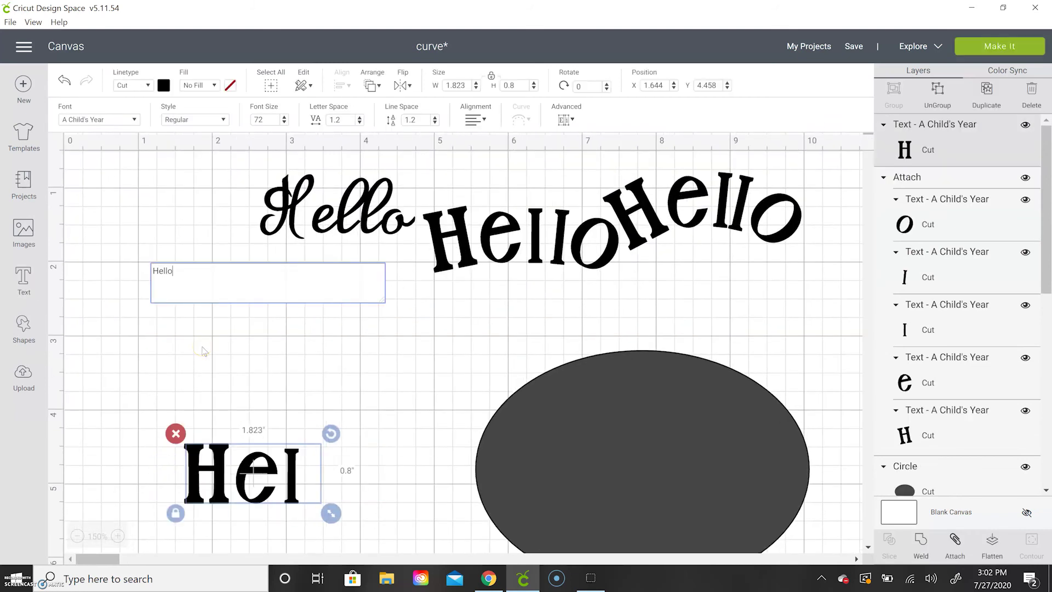
scroll(307, 373, "down", 3)
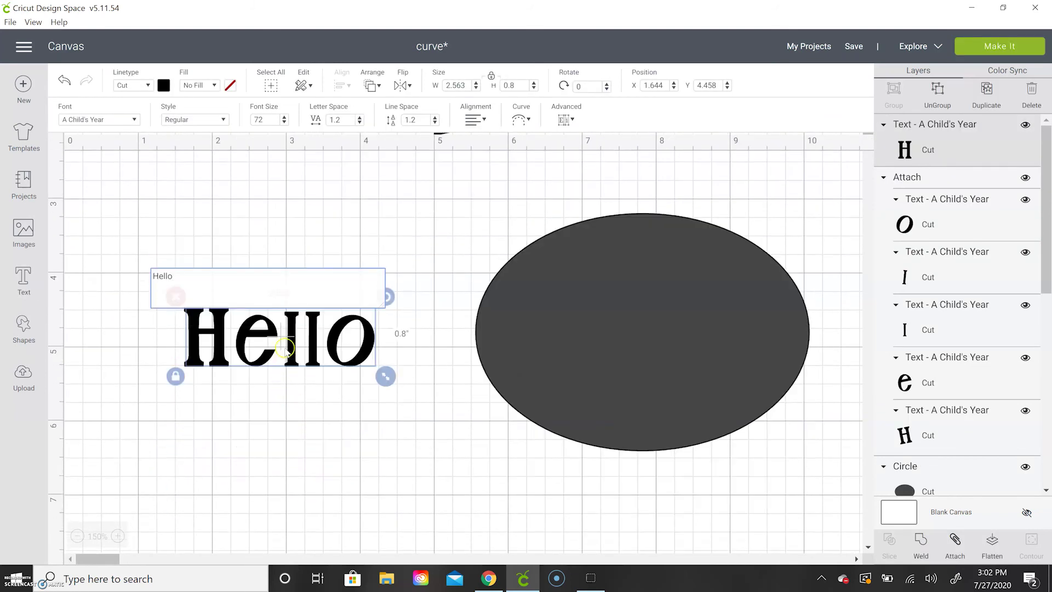
Step: Place the new Hello across the oval's bottom edge and select both together
left_click_drag(285, 348, 573, 367)
left_click(130, 326)
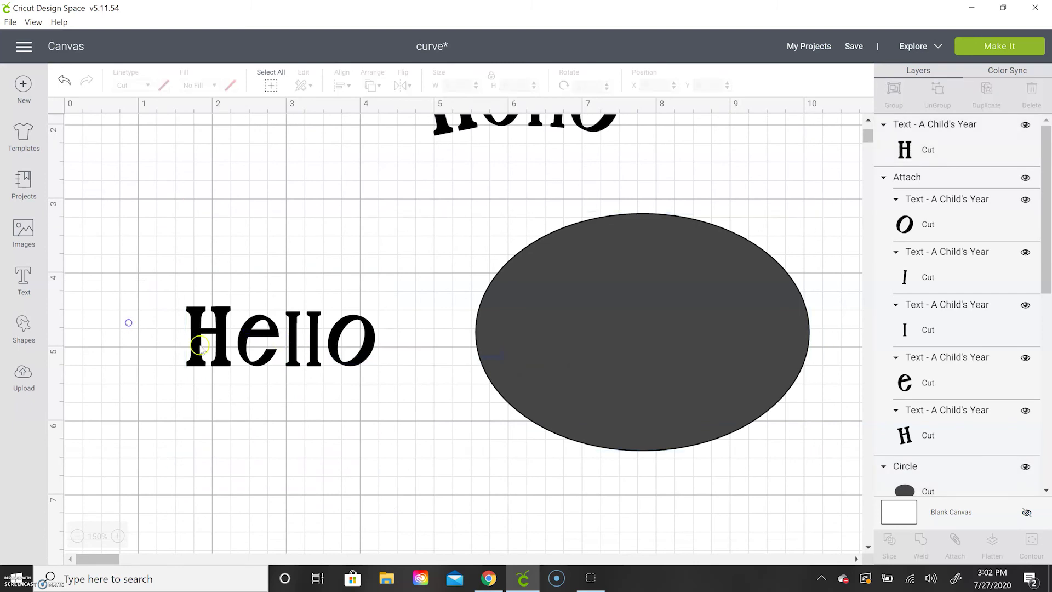
left_click_drag(200, 343, 564, 412)
left_click_drag(604, 333, 499, 362)
left_click_drag(545, 423, 503, 440)
left_click_drag(336, 274, 681, 494)
Step: Centre the new Hello horizontally on the oval, then ungroup it into separate letters
left_click(342, 86)
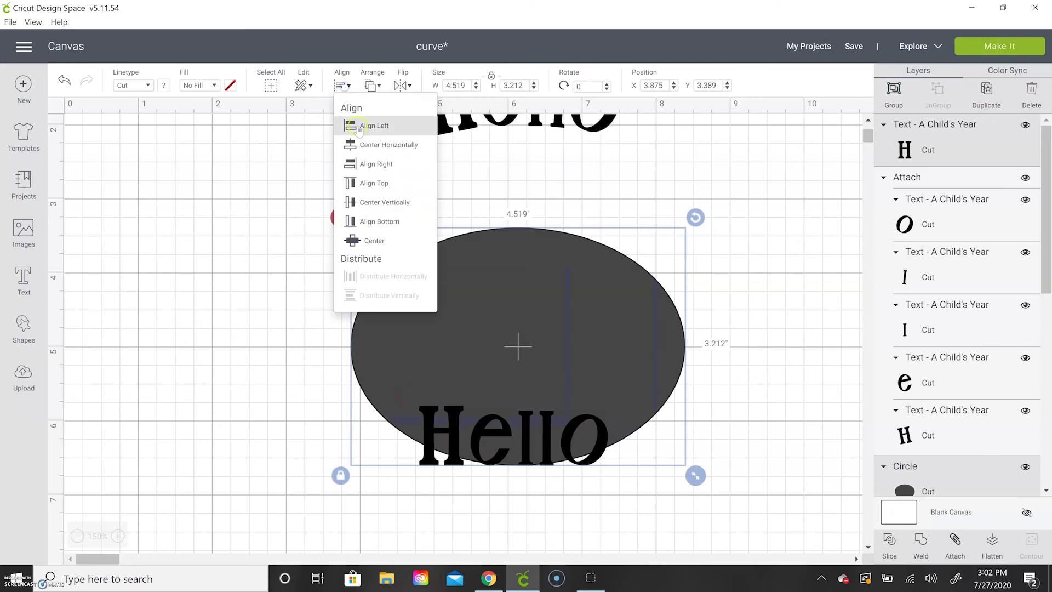
left_click(362, 144)
left_click(226, 351)
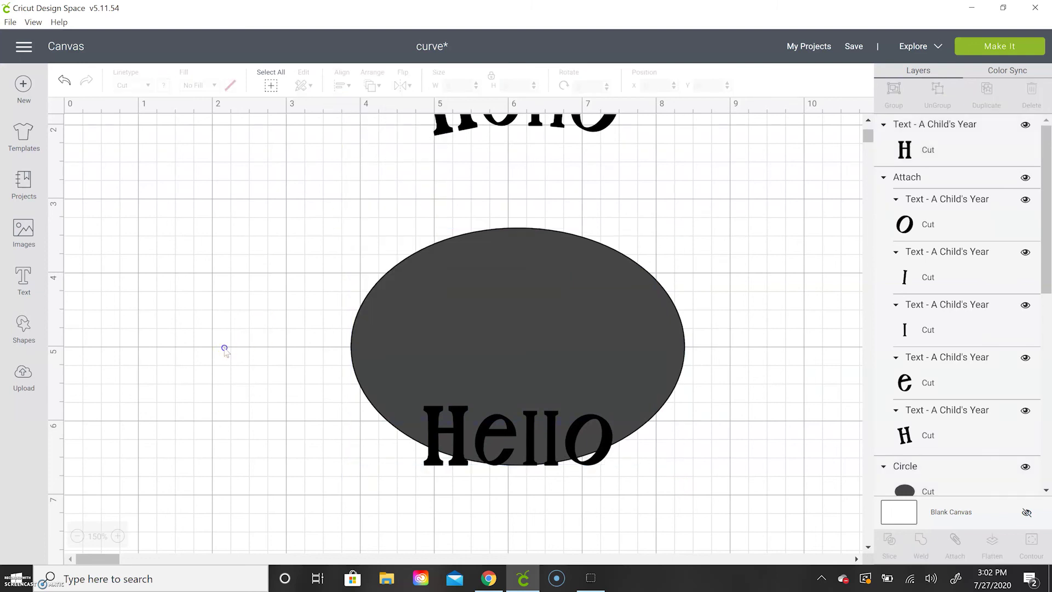
left_click(528, 437)
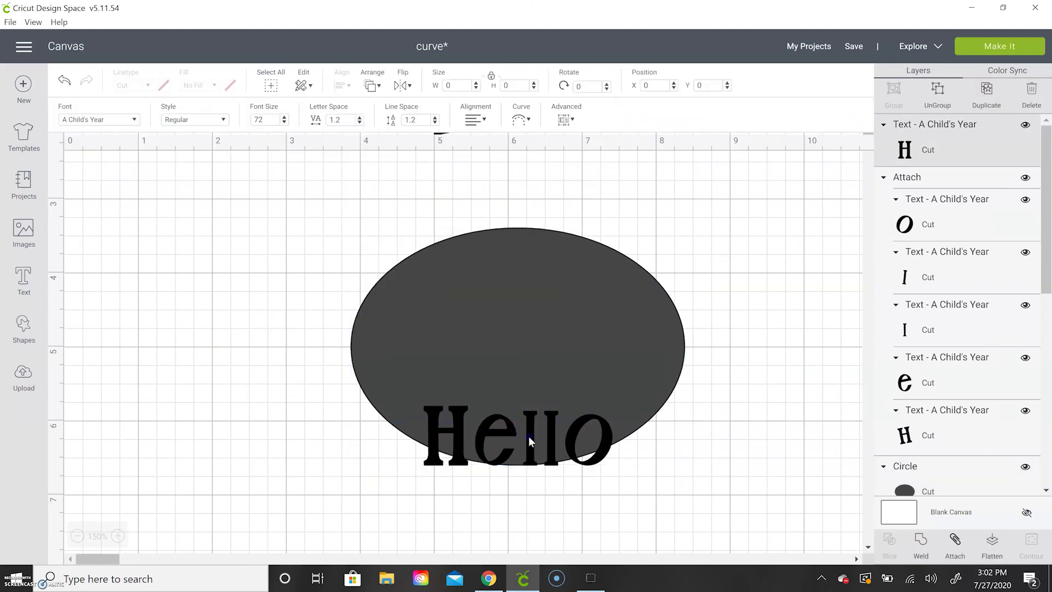
left_click(936, 101)
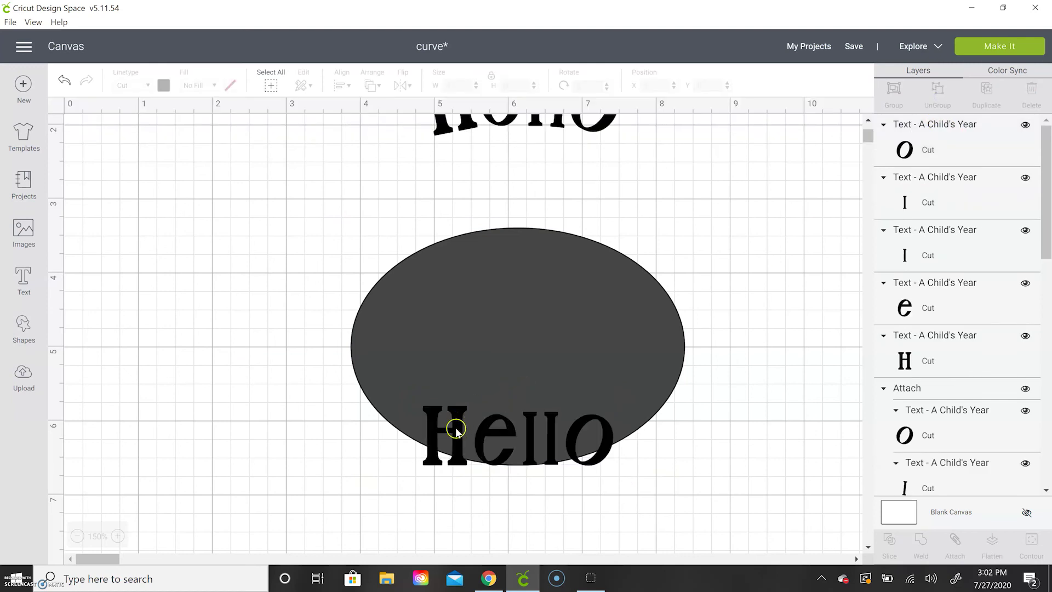
Step: Tilt and shift the H, e, l and o to follow the oval's bottom curve
left_click_drag(456, 428, 456, 421)
left_click_drag(477, 384, 467, 417)
left_click_drag(489, 377, 495, 380)
left_click_drag(495, 439, 480, 432)
left_click_drag(552, 454, 553, 448)
left_click_drag(570, 397, 566, 395)
left_click_drag(605, 432, 617, 384)
left_click(734, 423)
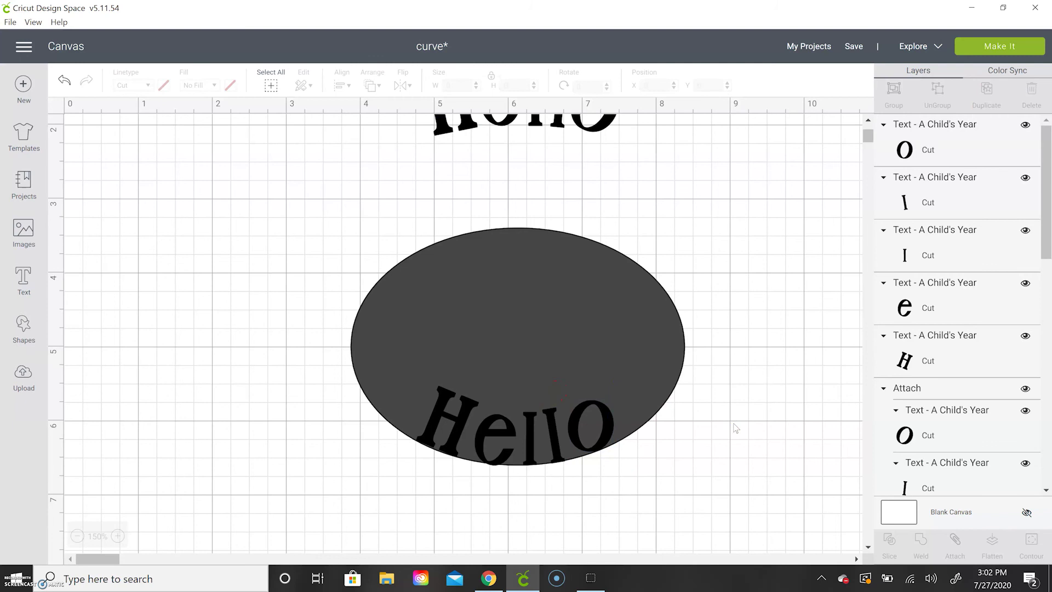
Step: Delete the oval and attach the bottom-arched Hello's letters into one piece
left_click_drag(618, 352, 553, 567)
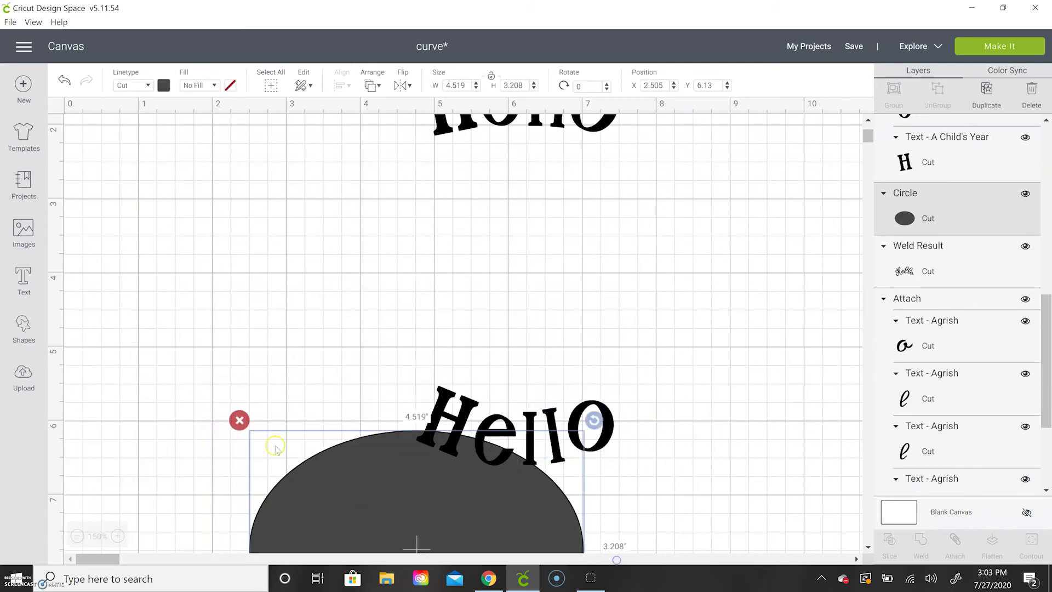
left_click(239, 420)
left_click_drag(394, 370, 670, 486)
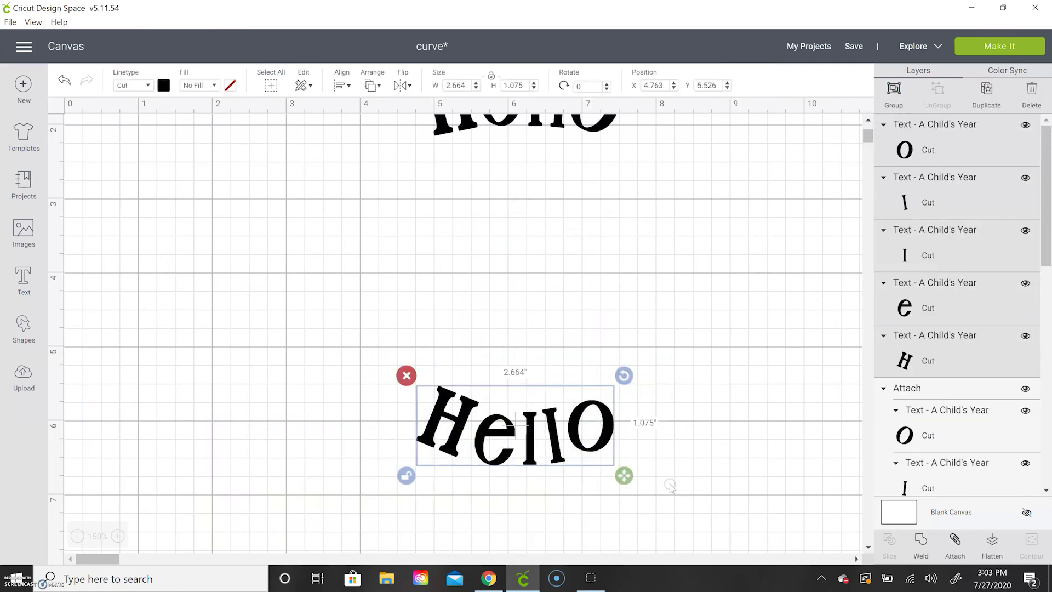
left_click(955, 541)
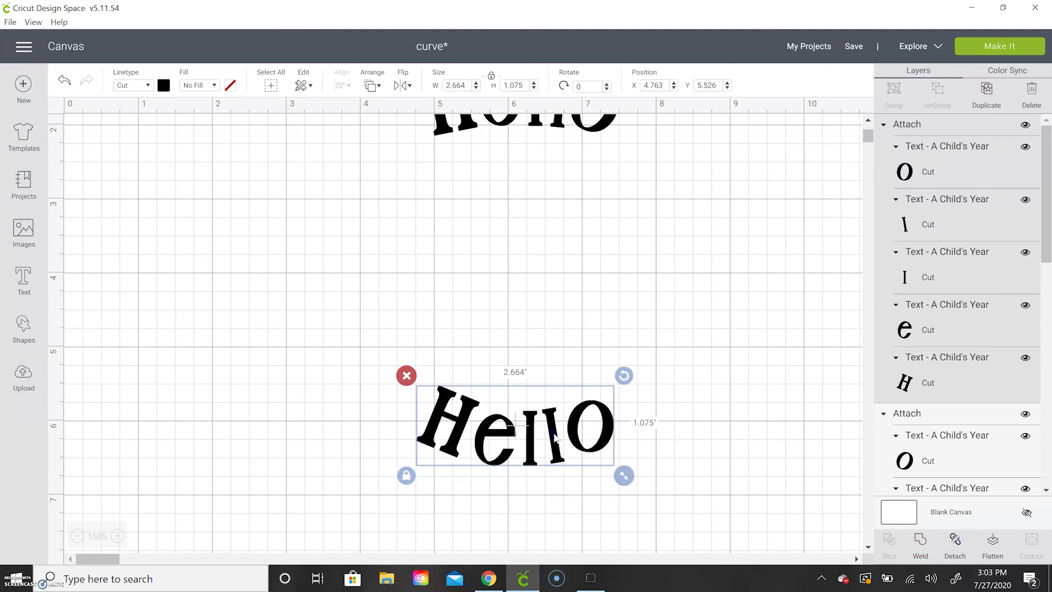
Step: Rearrange the Hellos: the bottom-arched one to the left, the middle one down, the upper one leftward
left_click_drag(555, 437, 424, 326)
scroll(488, 383, "up", 1)
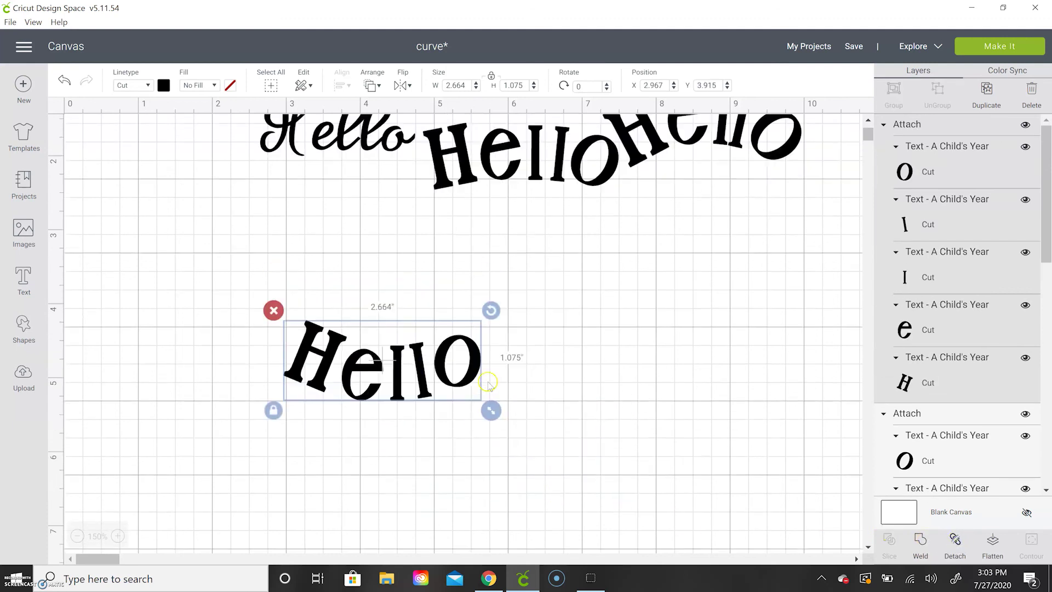
scroll(488, 383, "up", 2)
left_click_drag(372, 454, 190, 311)
left_click_drag(516, 261, 655, 378)
left_click_drag(708, 218, 624, 211)
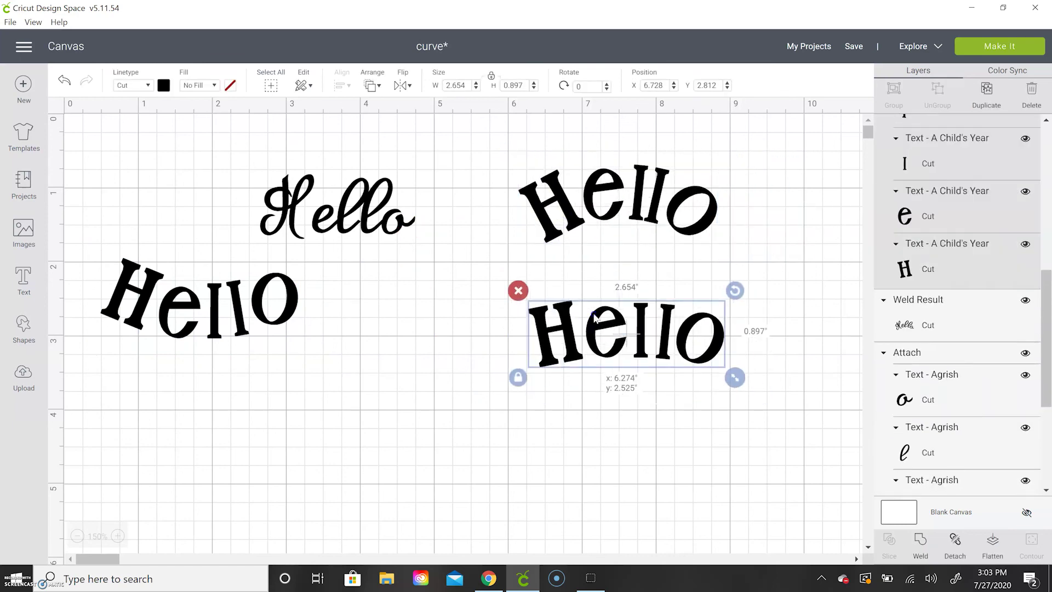